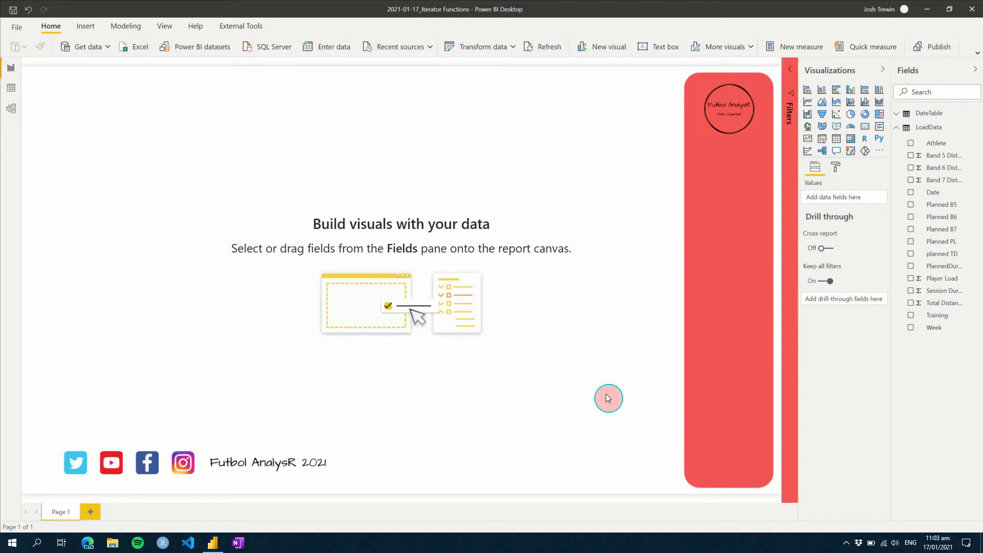
Create the LoadData measure HSR Distance = SUM('LoadData'[Band 5 Distance]).
right_click(916, 135)
key(Escape)
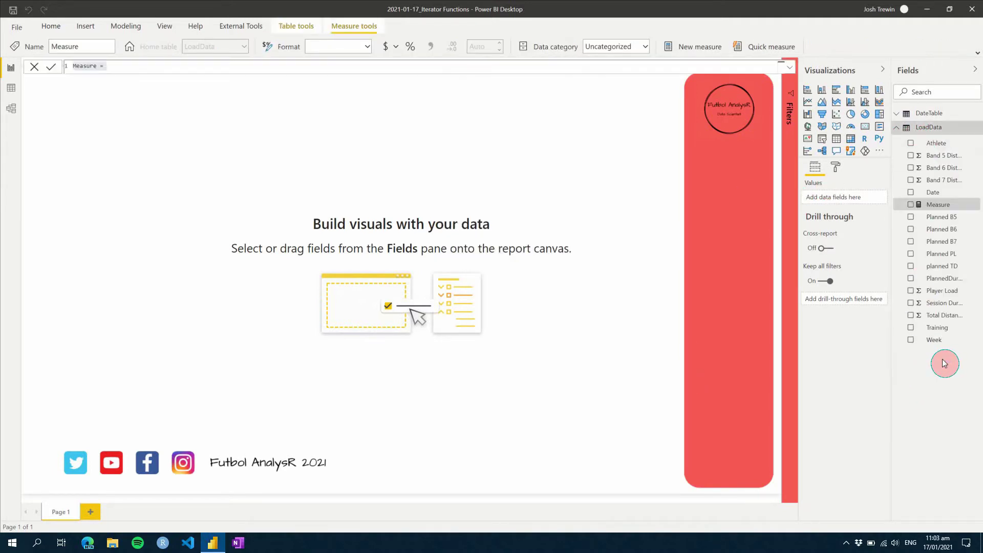
text(HSR Distance = SUM ( )
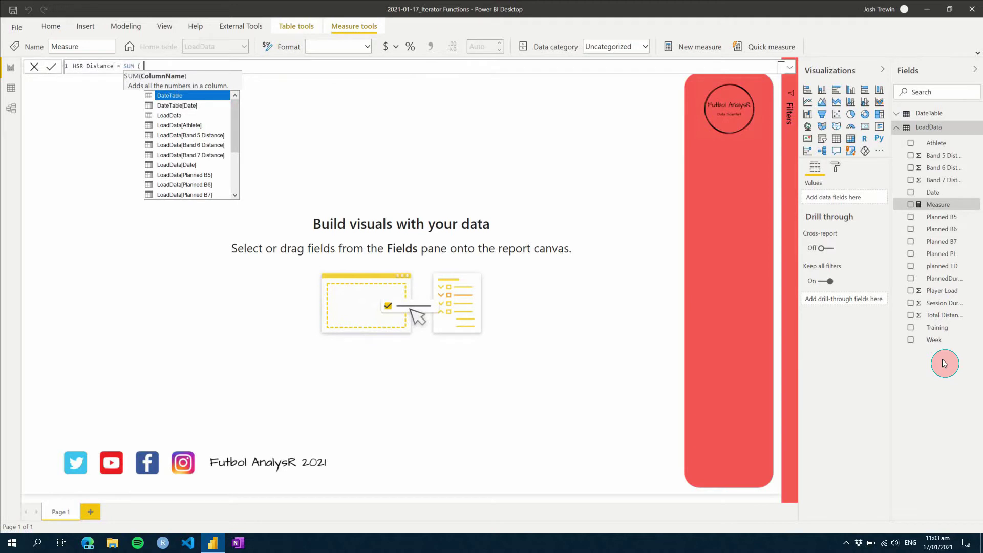
text(band)
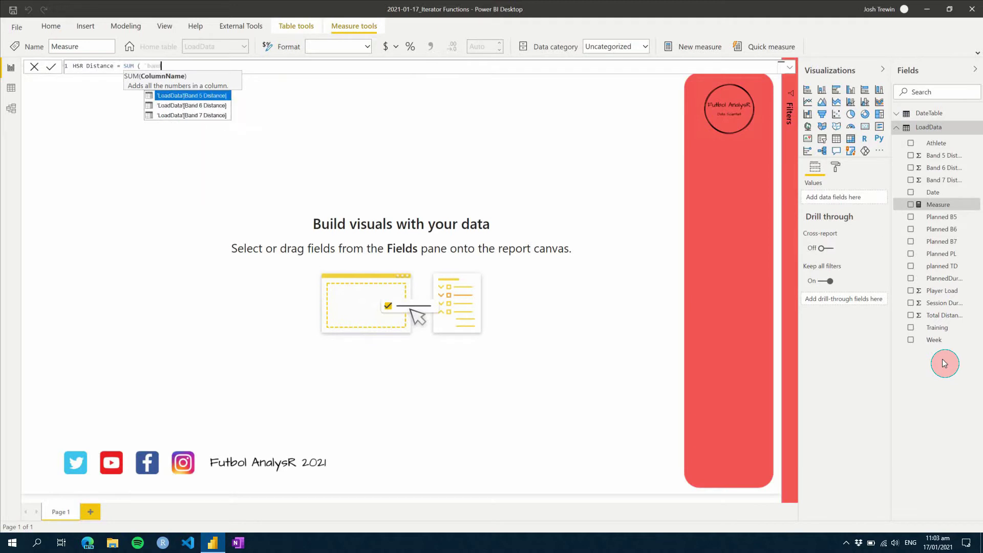
key(Tab)
text())
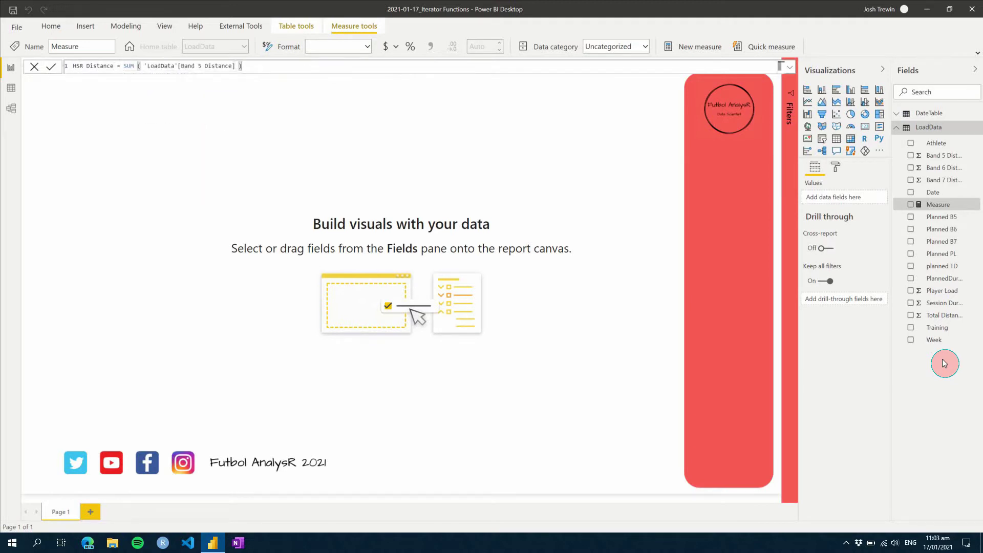
key(Return)
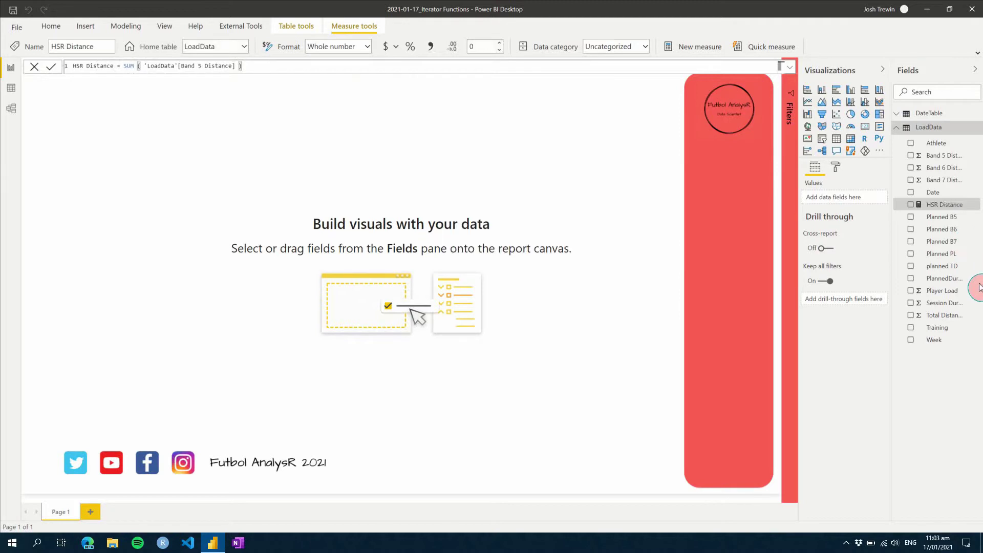
Add an HSR Distance column chart and stretch it across the left part of the page.
drag(931, 206, 338, 271)
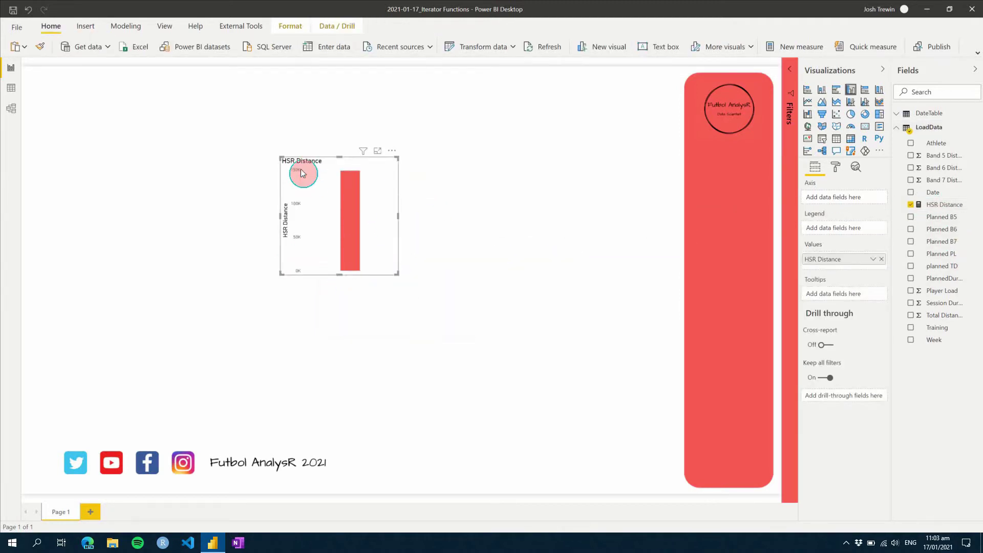
mouse_move(348, 197)
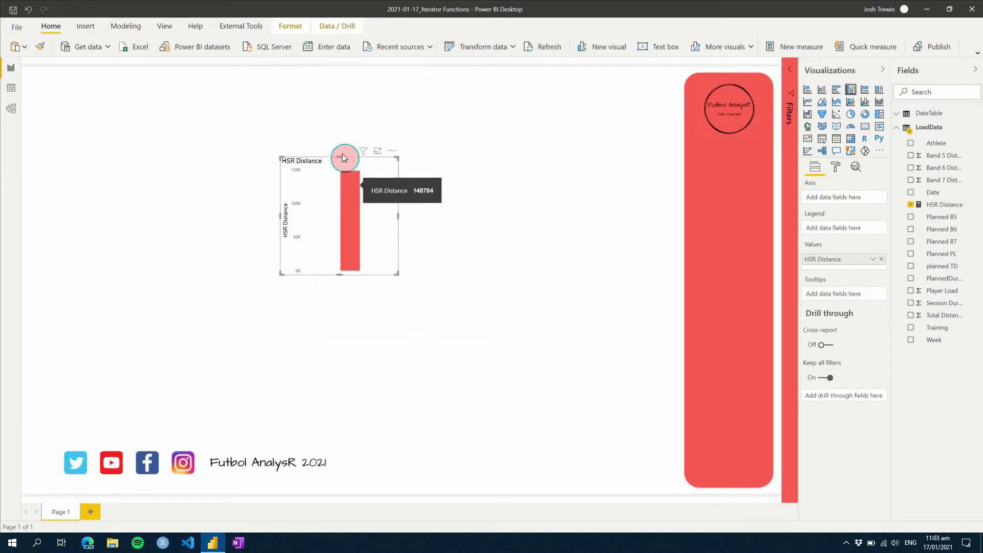
drag(344, 155, 344, 113)
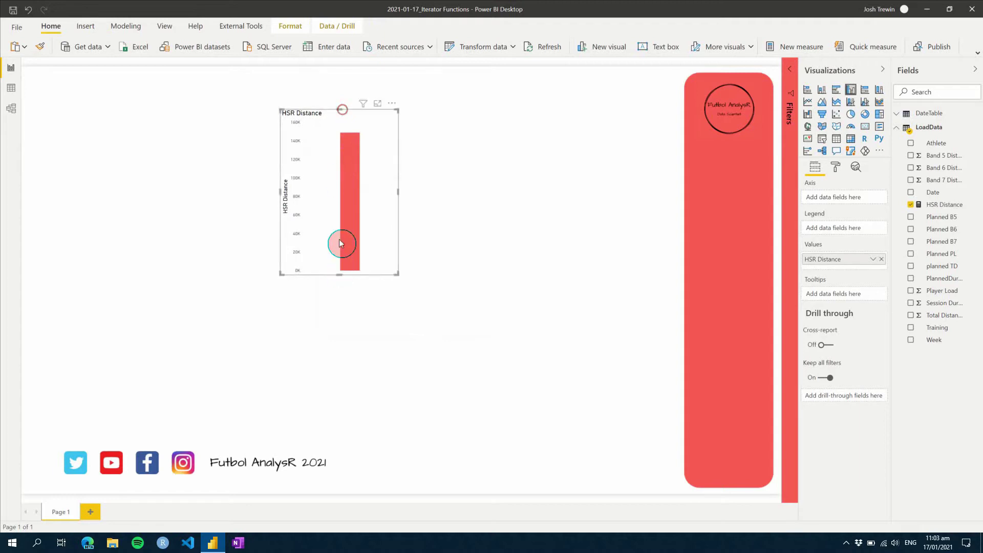
drag(340, 274, 350, 383)
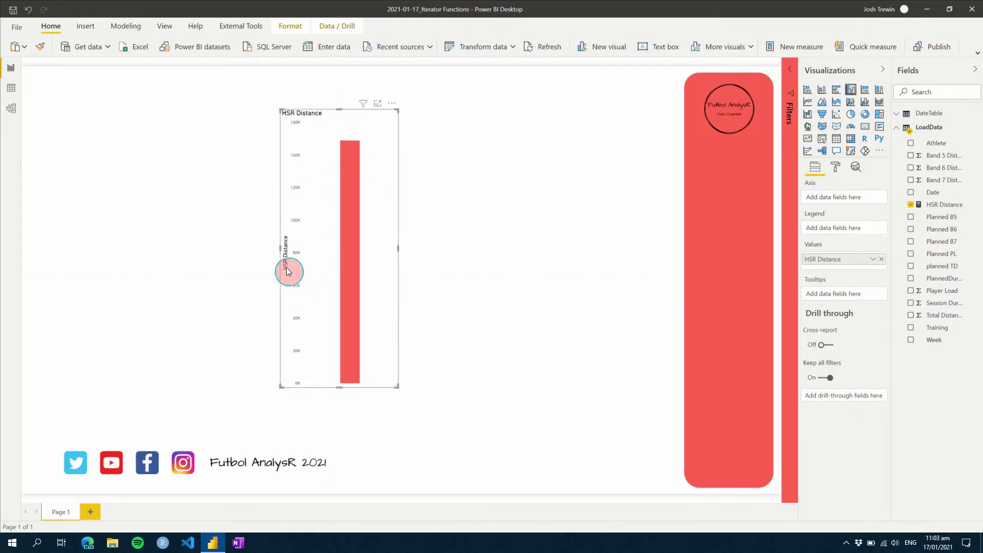
drag(285, 267, 95, 250)
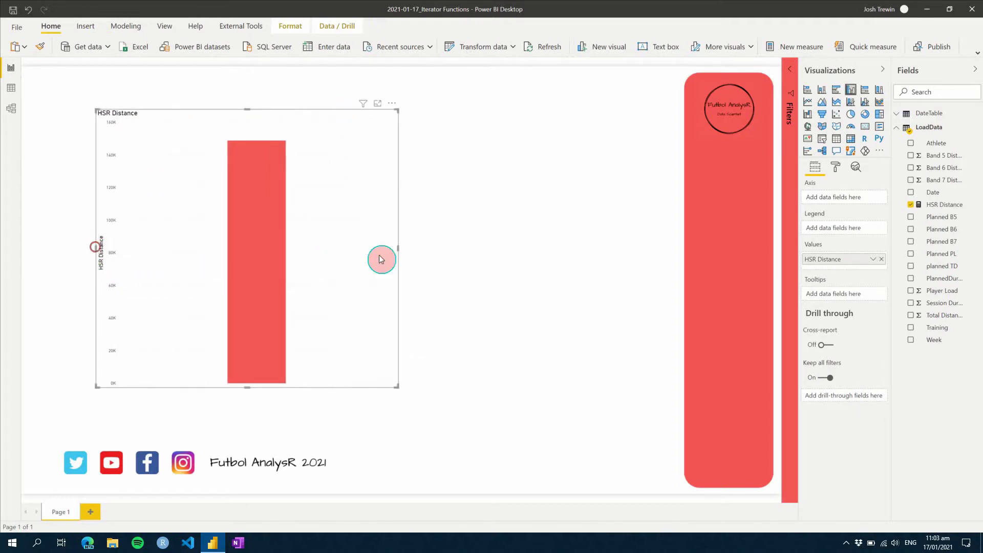
drag(398, 250, 597, 252)
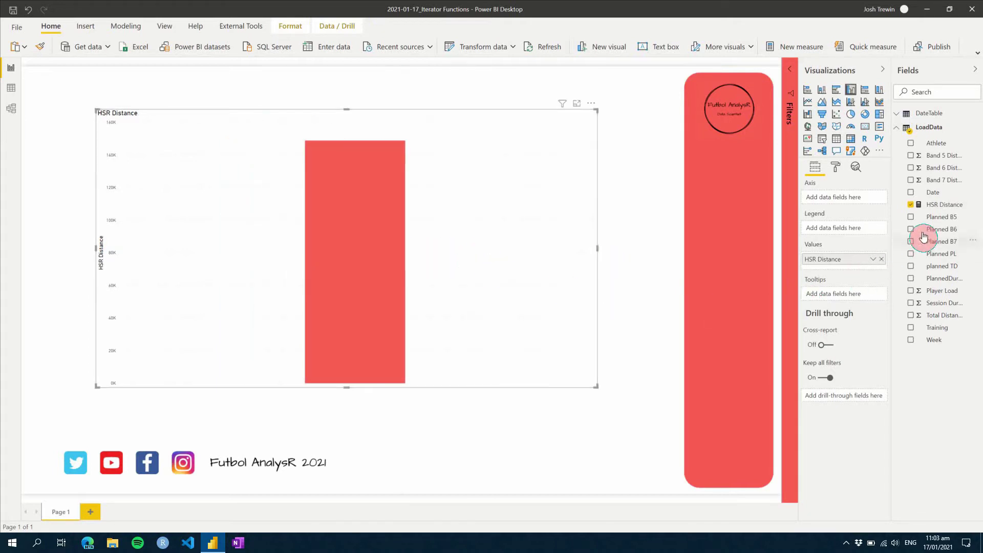
Break HSR Distance down by Athlete on the axis, then remove Athlete again.
drag(938, 145, 852, 199)
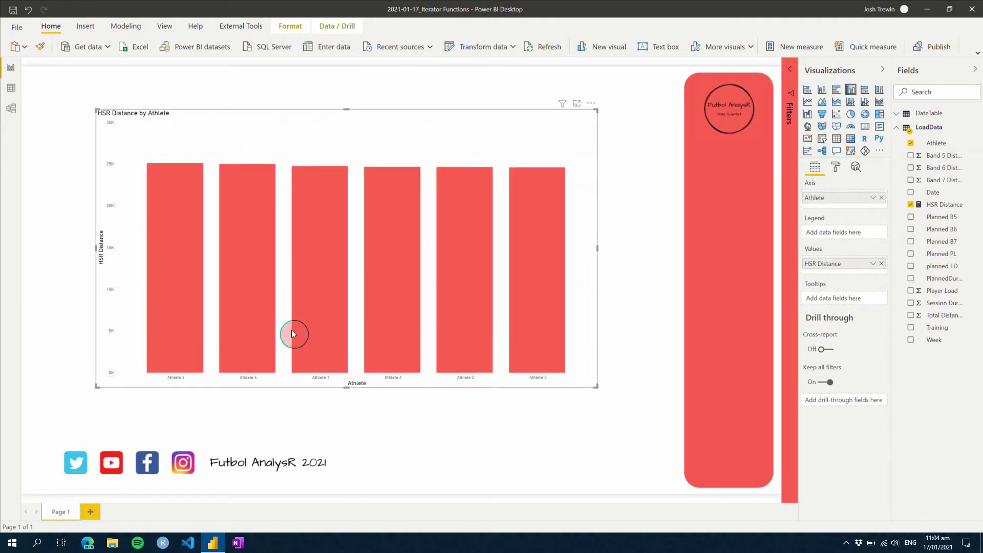
mouse_move(307, 320)
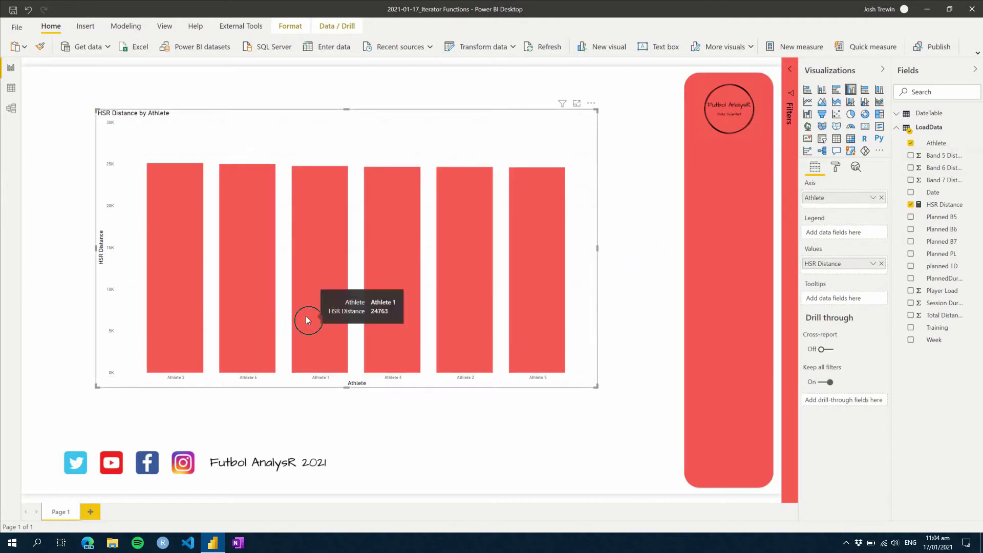
mouse_move(533, 314)
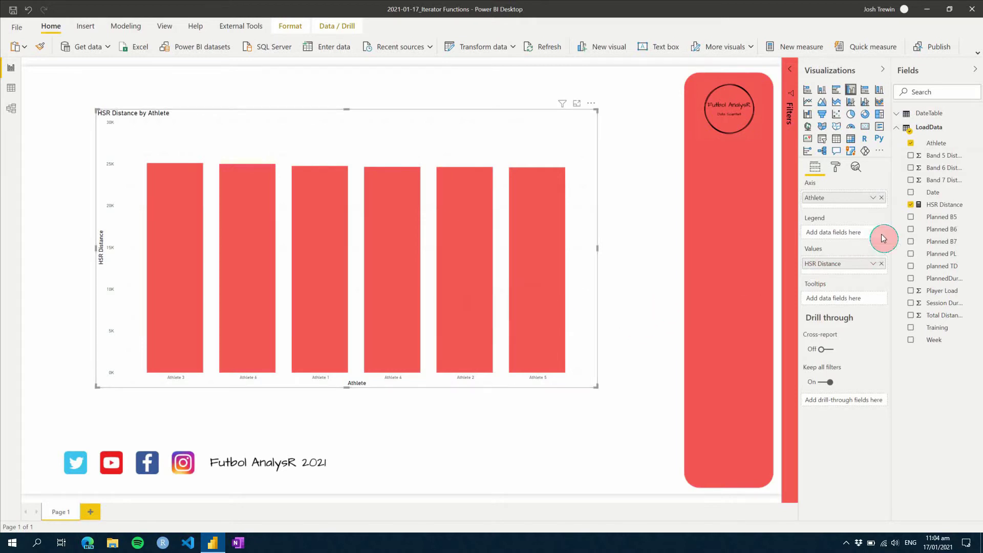
click(882, 199)
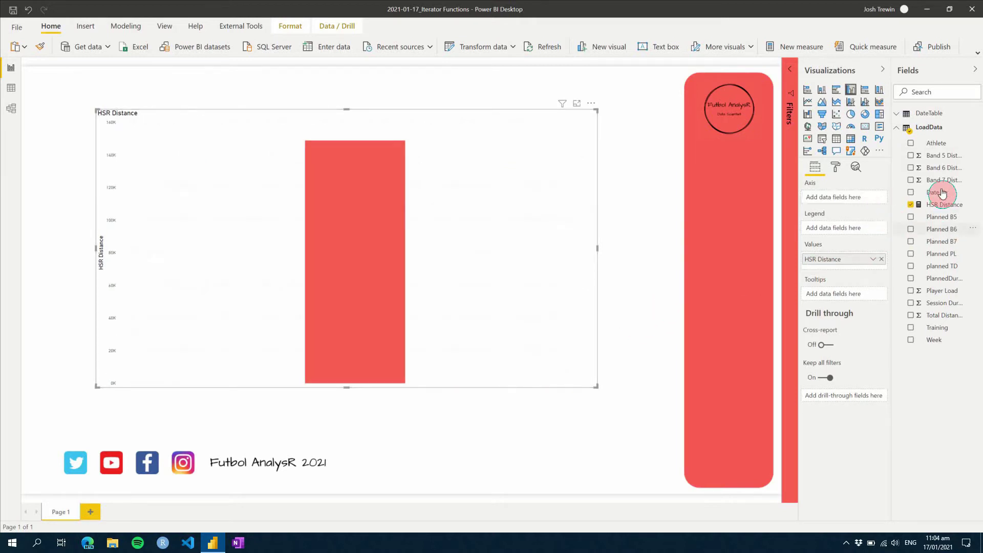
Put Date on the chart's axis to plot HSR Distance per date.
drag(917, 193, 851, 199)
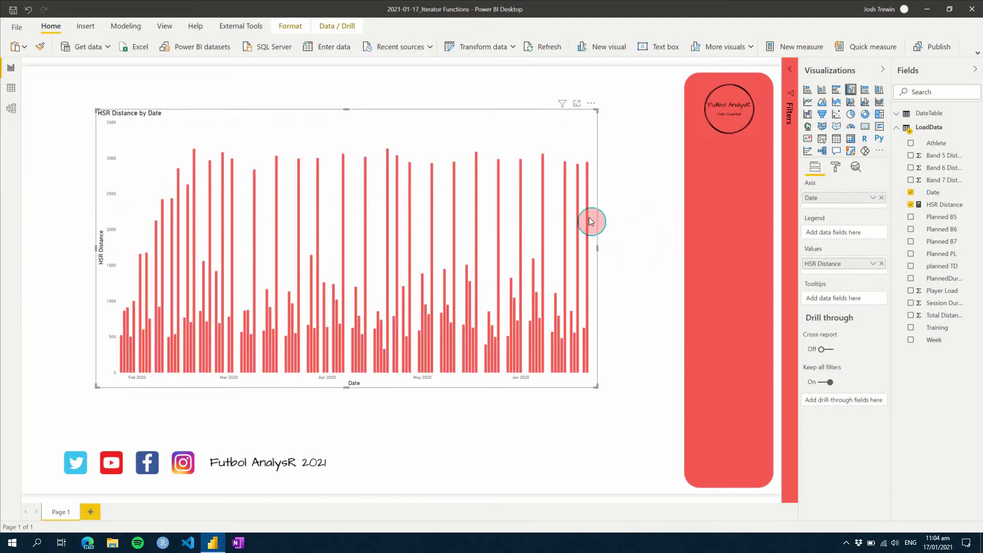
mouse_move(585, 223)
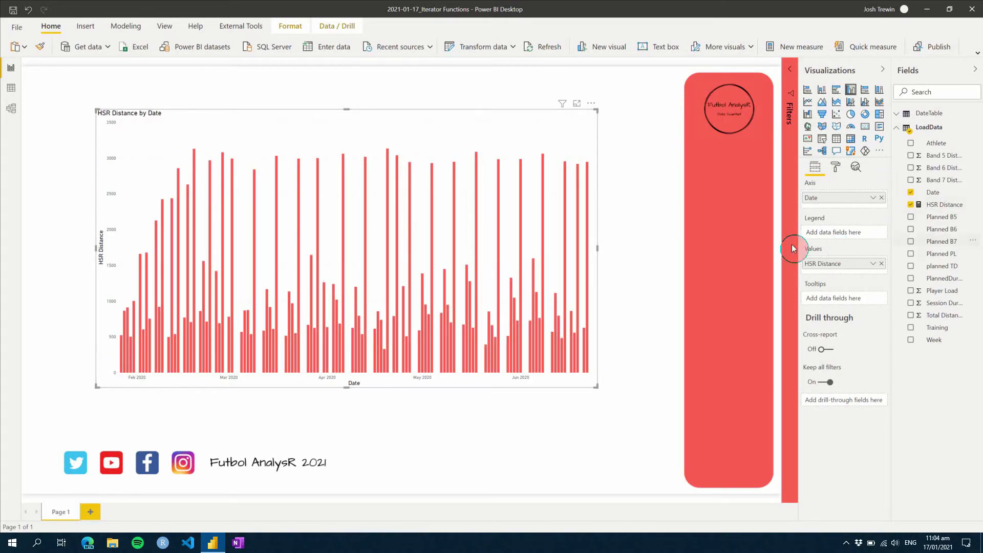
click(664, 248)
Add a temporary Athlete slicer, check Athletes 1 through 6 in turn, then delete it.
drag(922, 146, 629, 109)
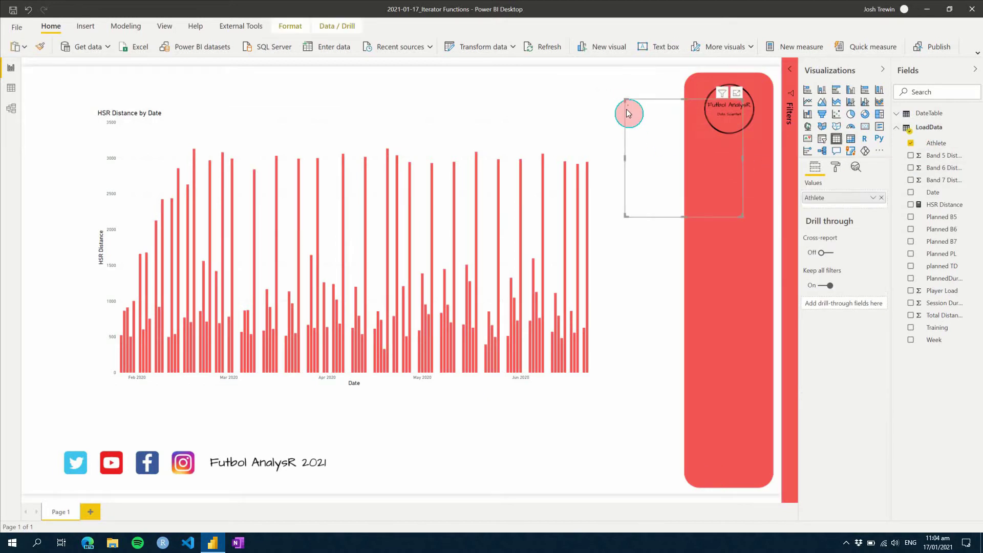
click(822, 138)
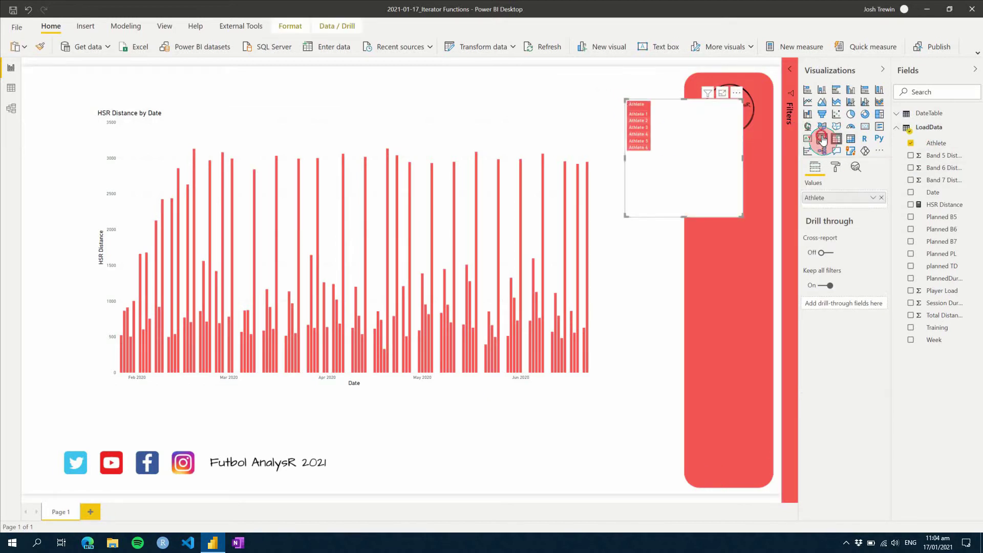
click(640, 113)
click(648, 120)
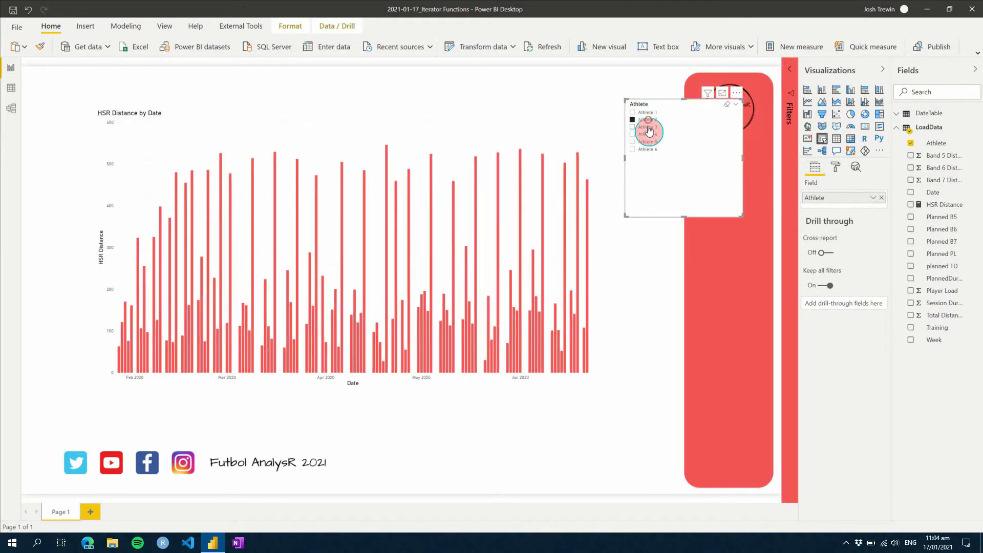
click(646, 127)
click(647, 135)
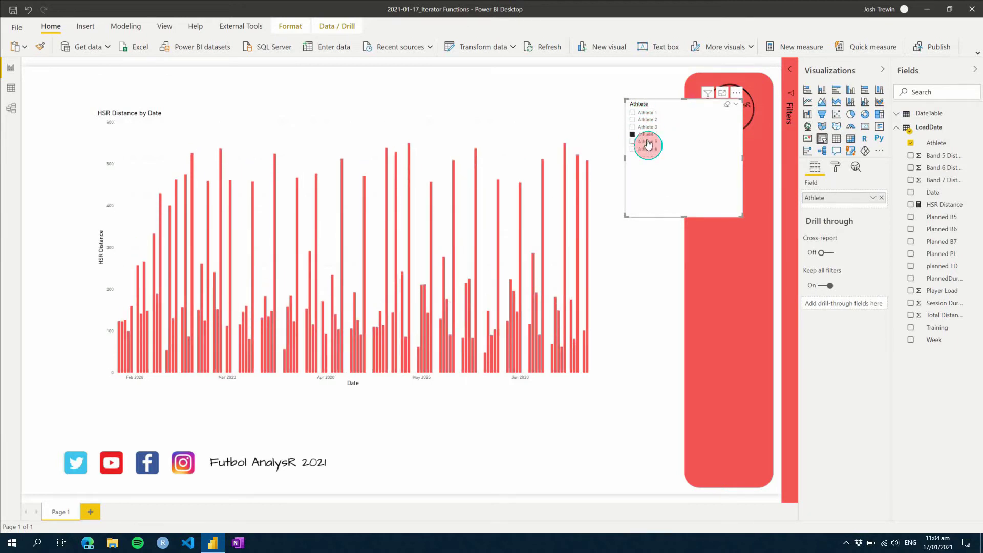
click(646, 142)
click(647, 149)
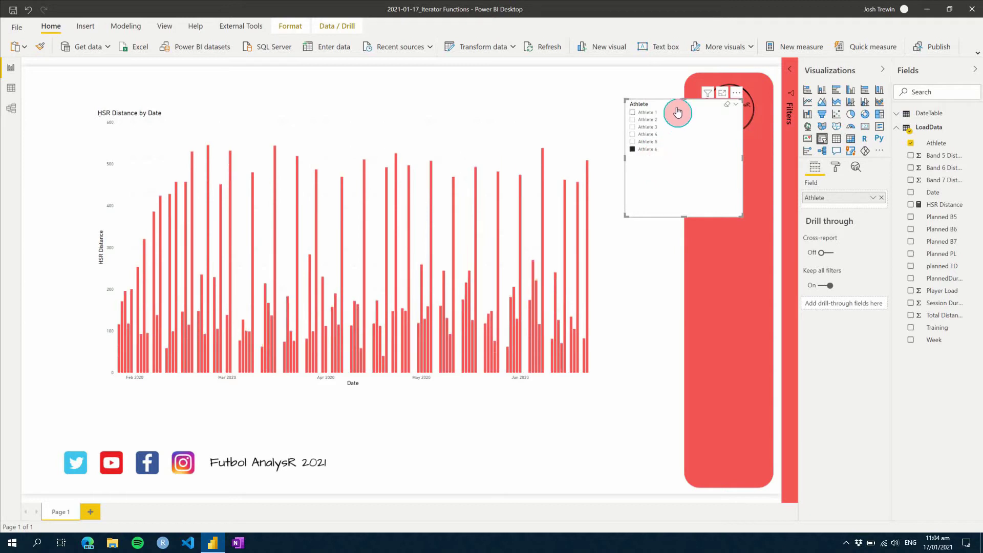
key(Delete)
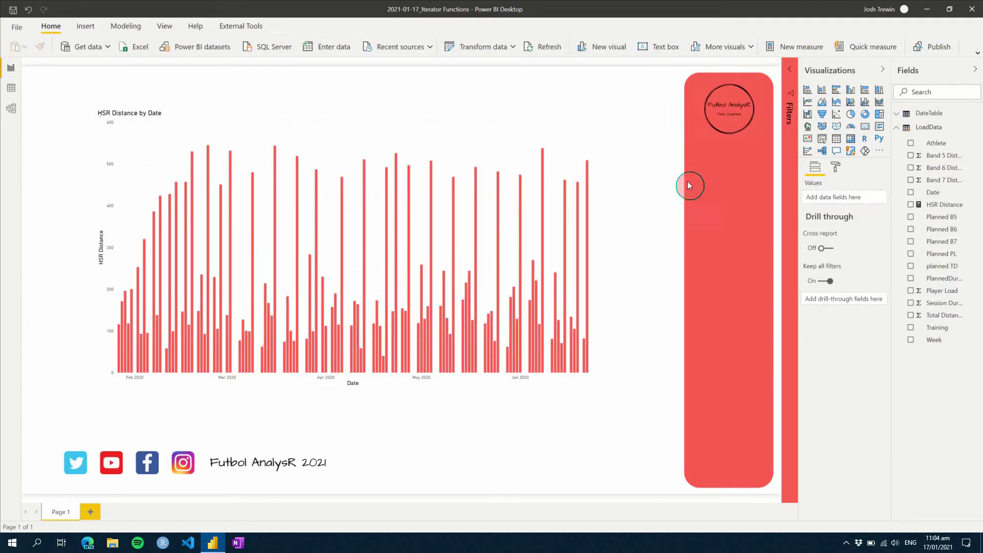
Change the HSR Distance formula from SUM to AVERAGE and apply it.
click(935, 207)
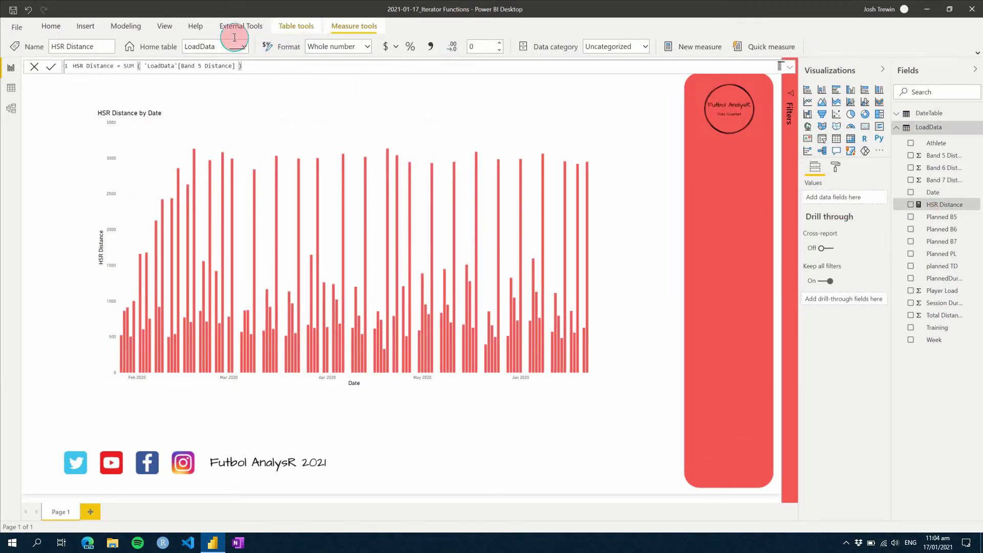
click(128, 66)
double_click(128, 66)
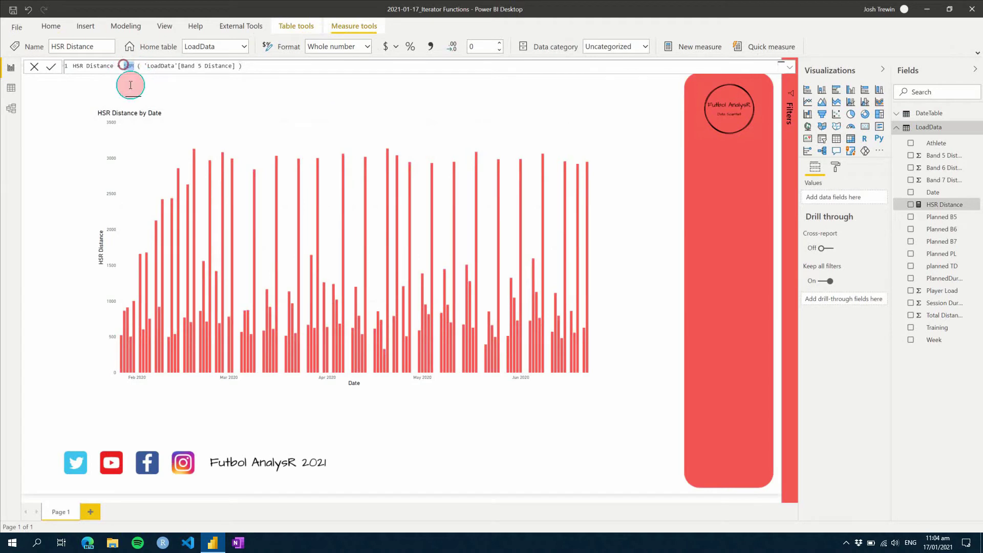
text(AVERAGE()
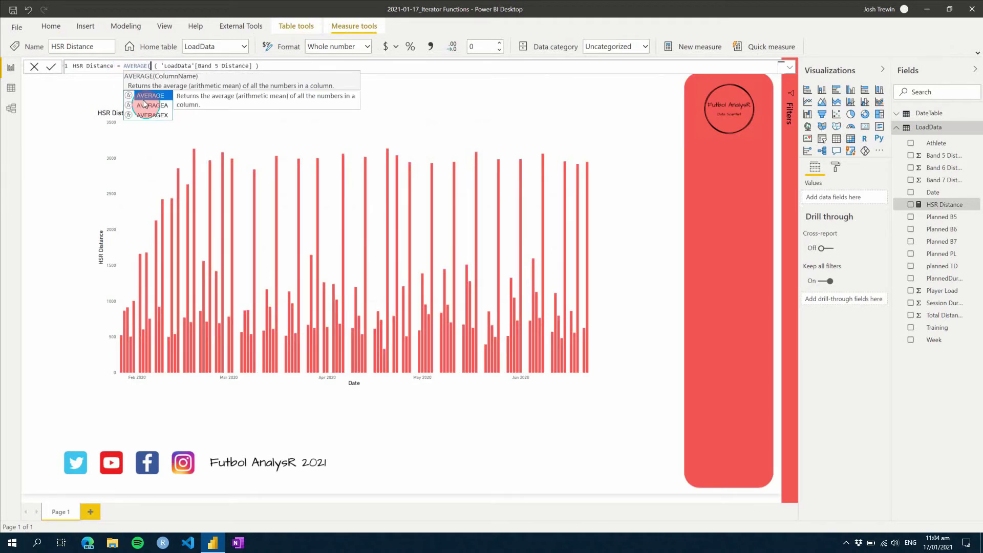
key(Escape)
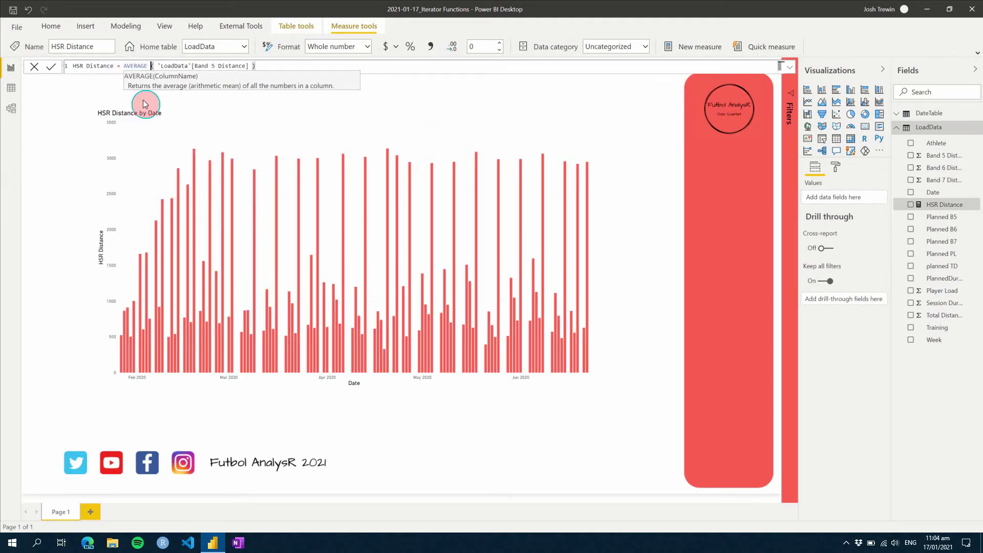
click(149, 66)
key(Return)
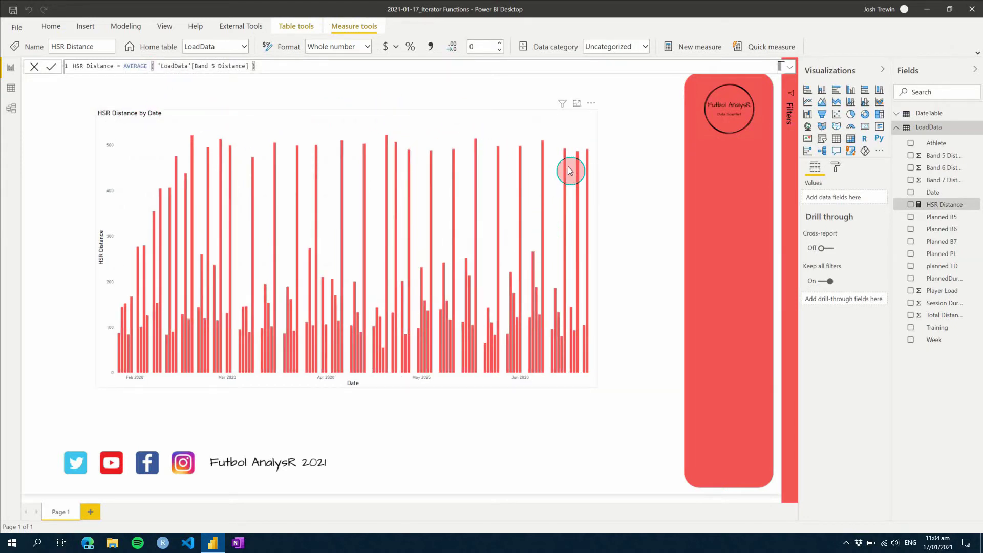
Replace AVERAGE with SUM again in the formula bar.
drag(148, 66, 124, 66)
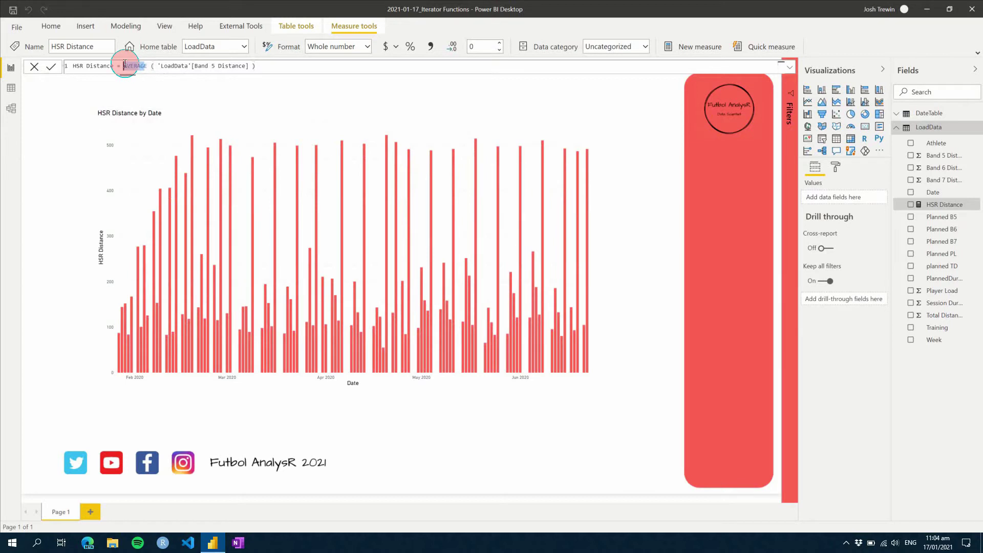
text(SUM)
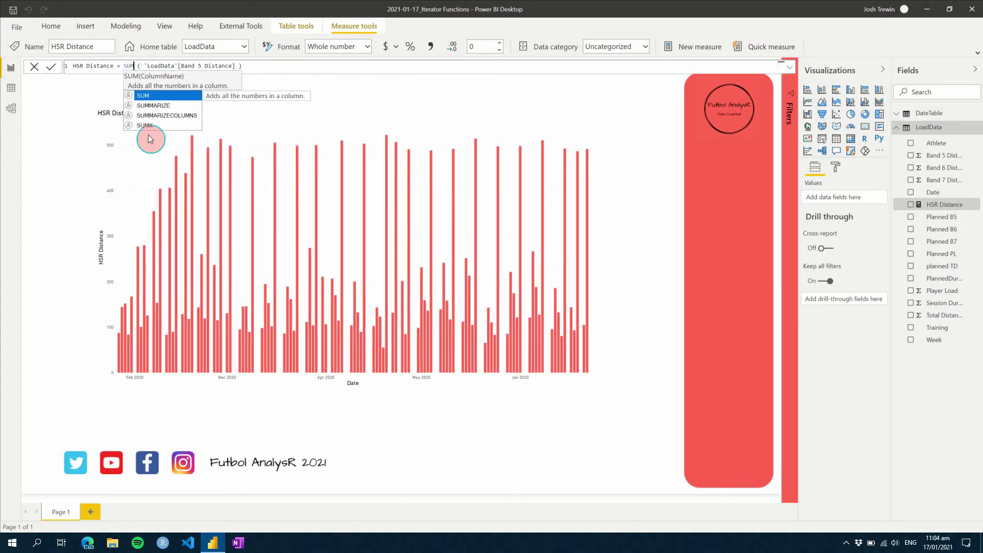
click(261, 65)
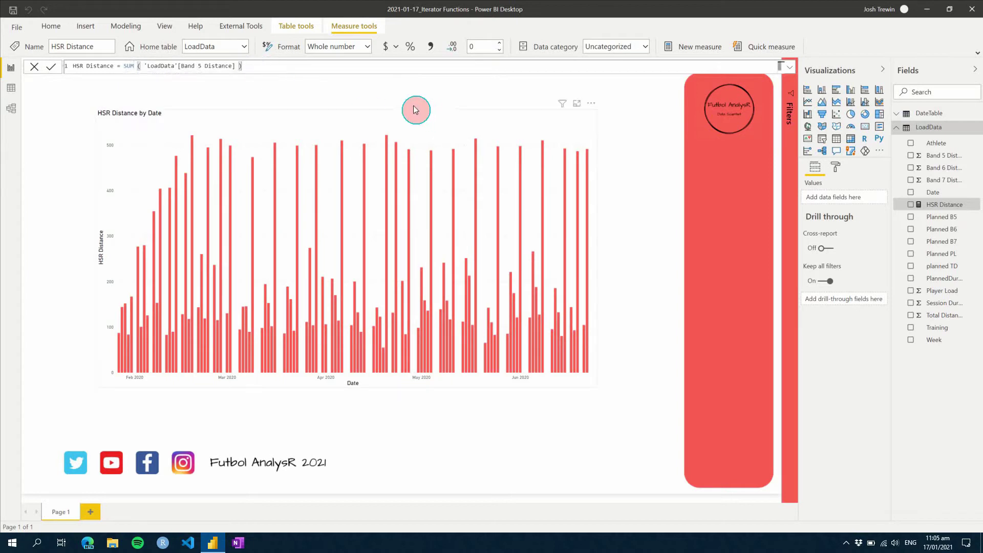
Add a second + 'LoadData'[Band 5 Distance] term inside SUM and apply it.
click(237, 66)
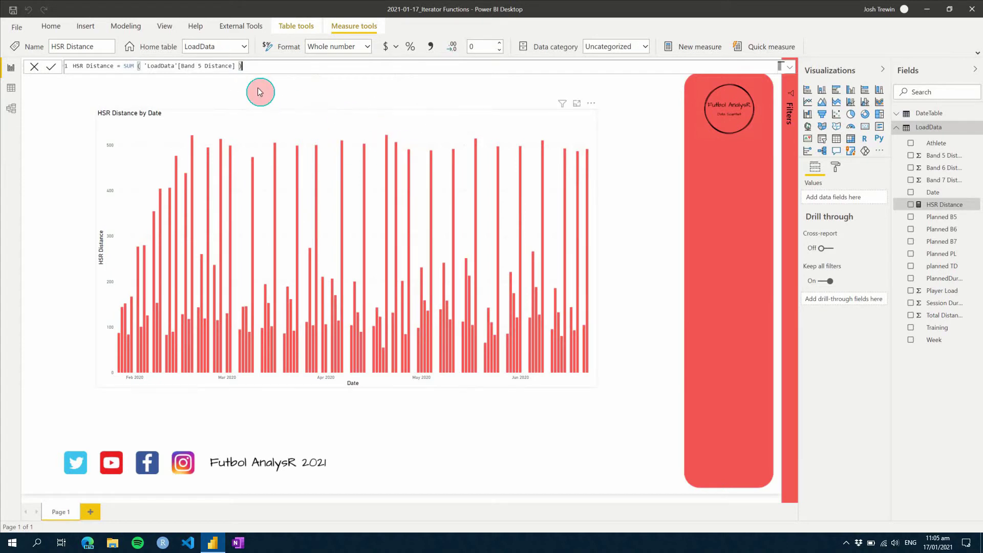
click(236, 65)
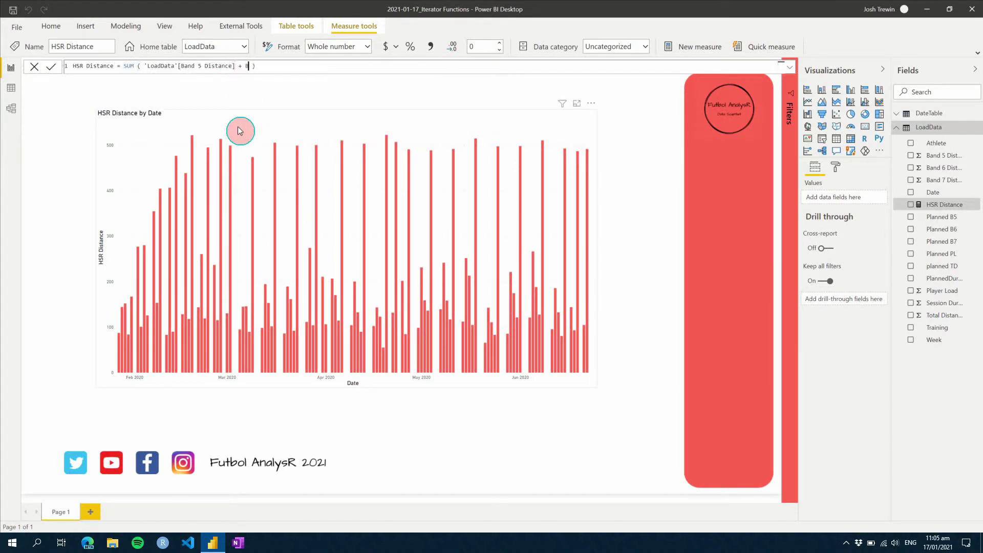
text(+ B)
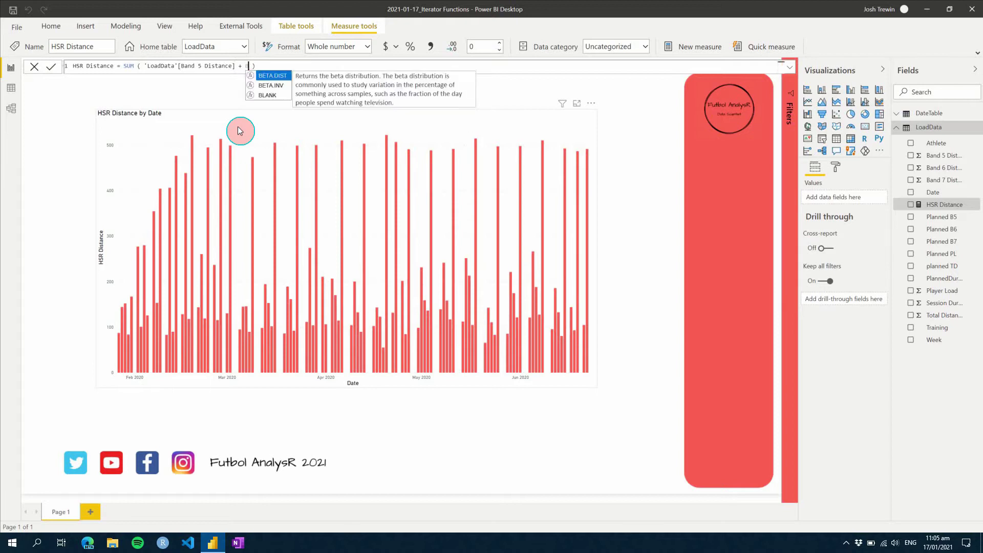
key(BackSpace)
text('ban)
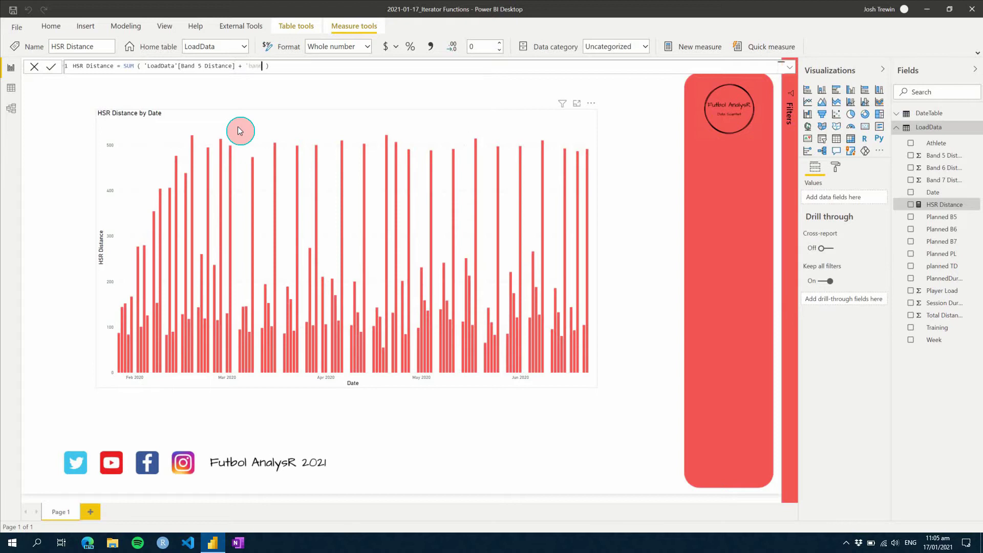
key(BackSpace)
key(BackSpace)
key(BackSpace)
key(BackSpace)
text(Band)
double_click(207, 65)
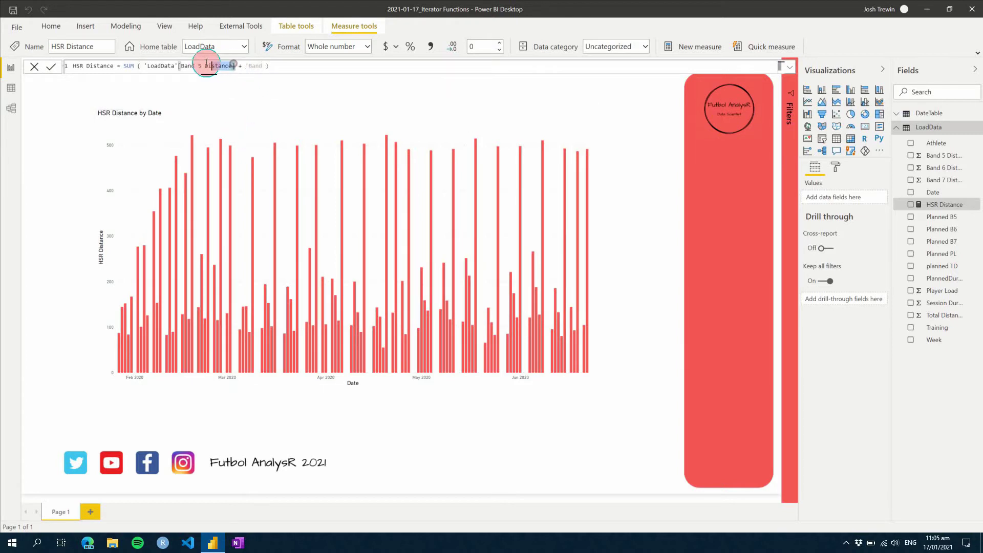
drag(206, 66, 142, 64)
key(ctrl+c)
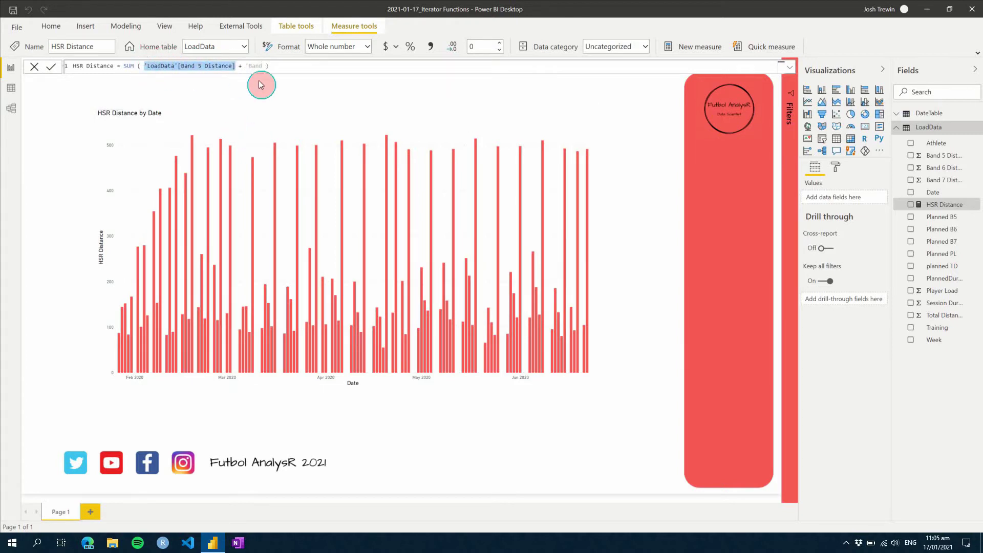
double_click(248, 66)
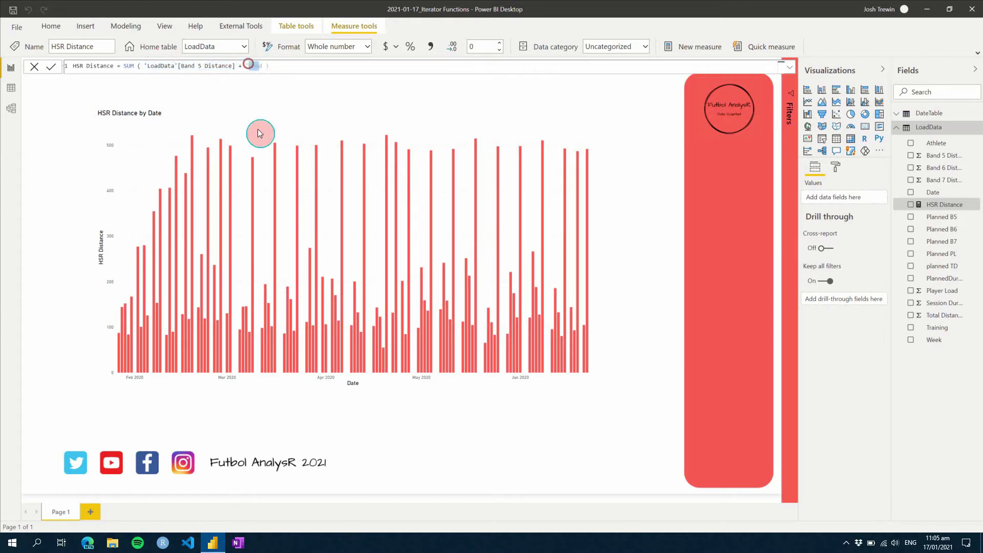
key(ctrl+v)
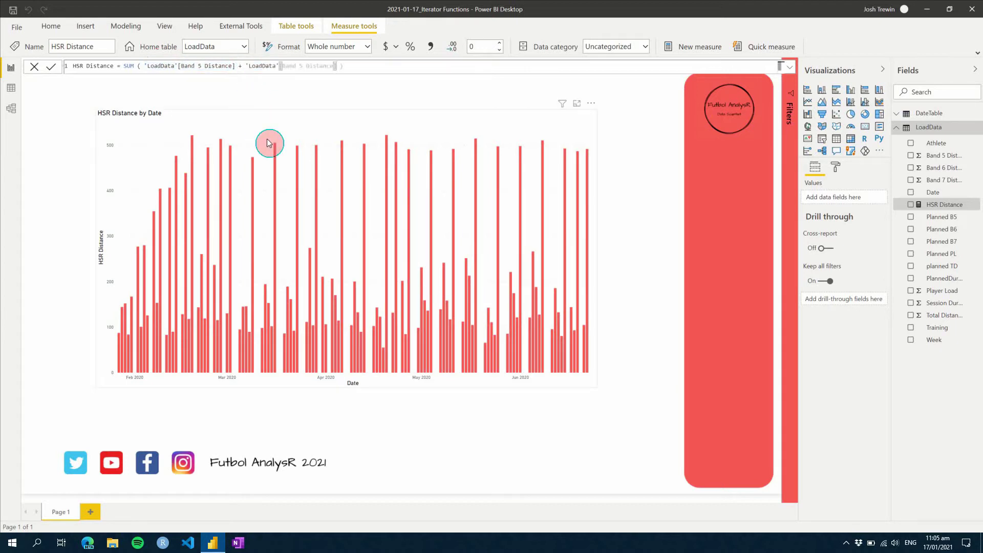
key(Return)
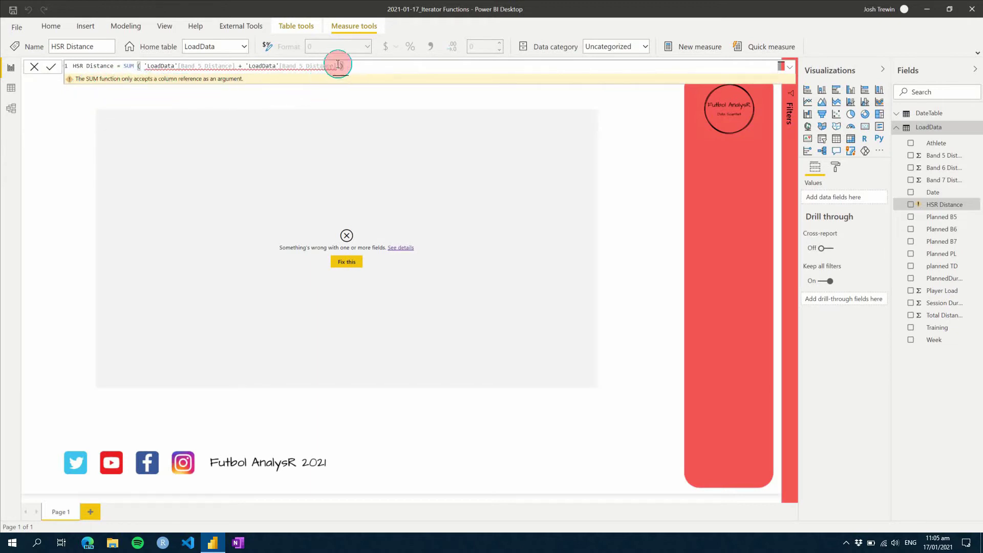
Remove the extra column term so the measure is SUM of Band 5 Distance again.
drag(337, 66, 238, 65)
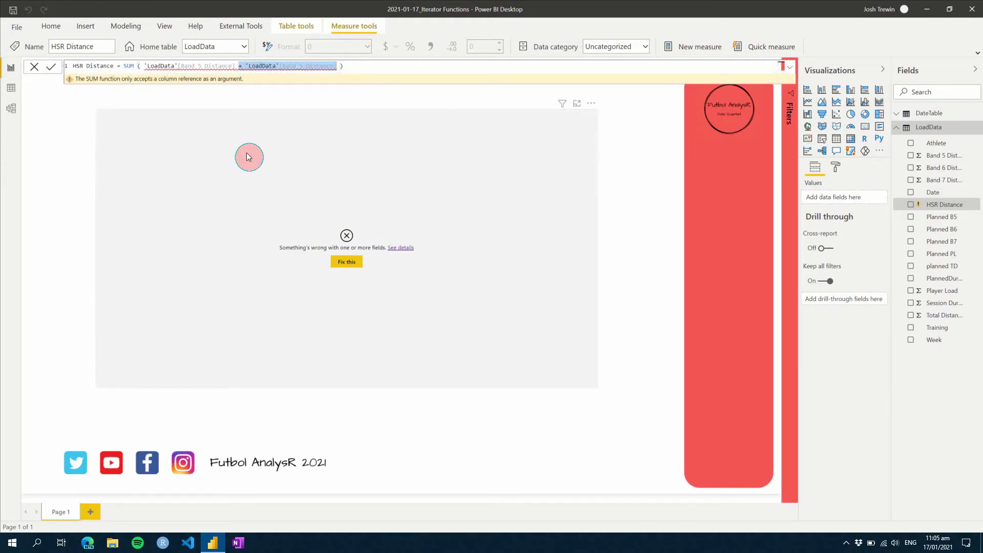
key(Delete)
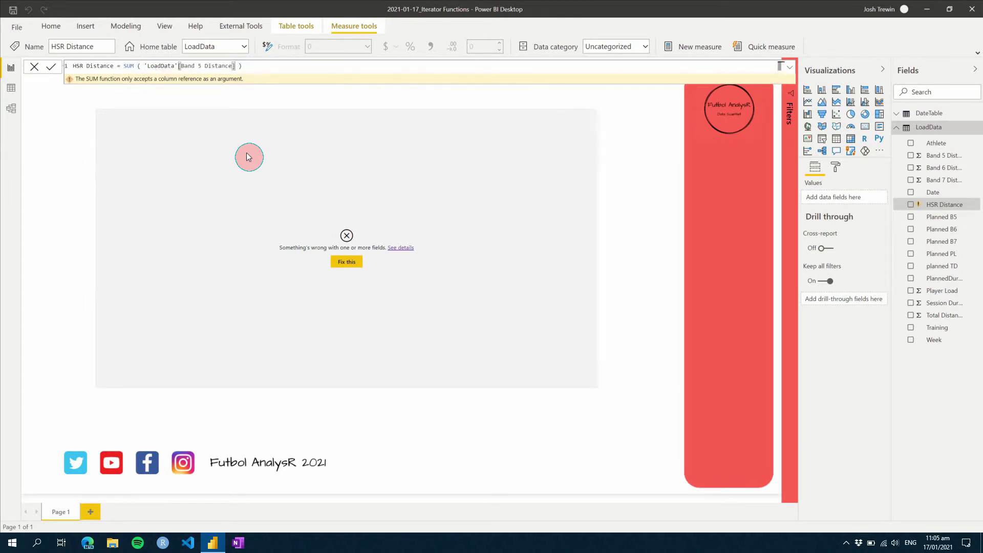
key(Return)
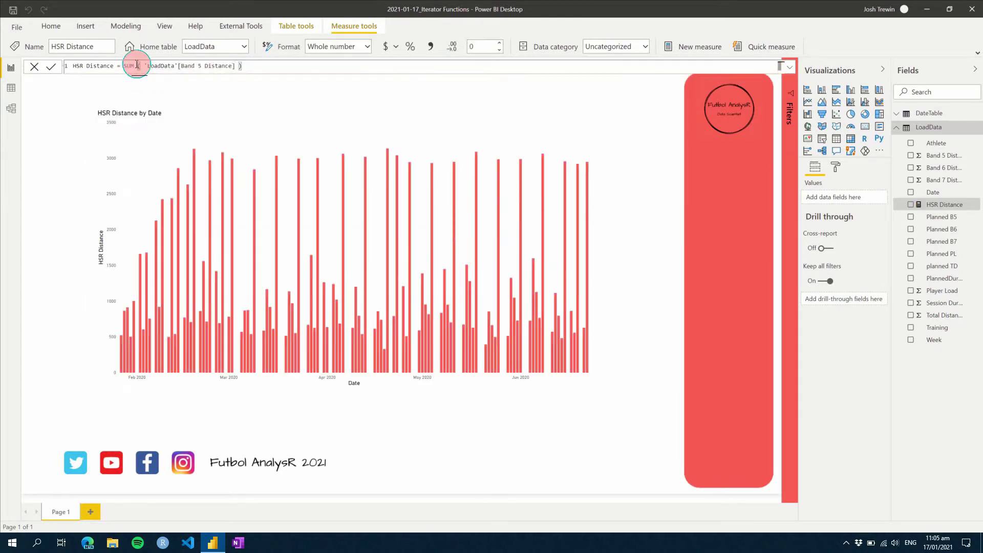
click(136, 64)
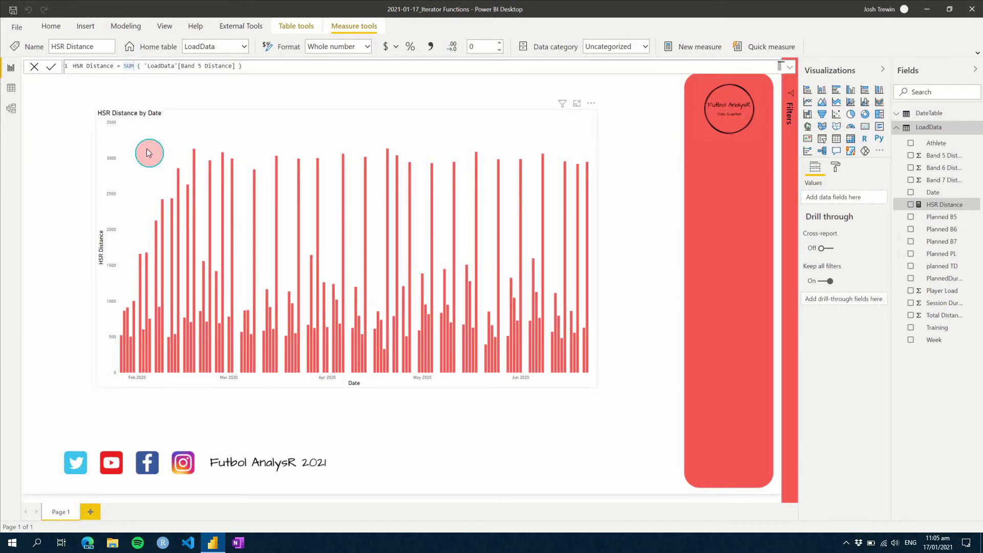
Rewrite HSR Distance as SUMX('LoadData', Band 5 + Band 6 + Band 7 Distance).
text(X)
key(Right)
key(Right)
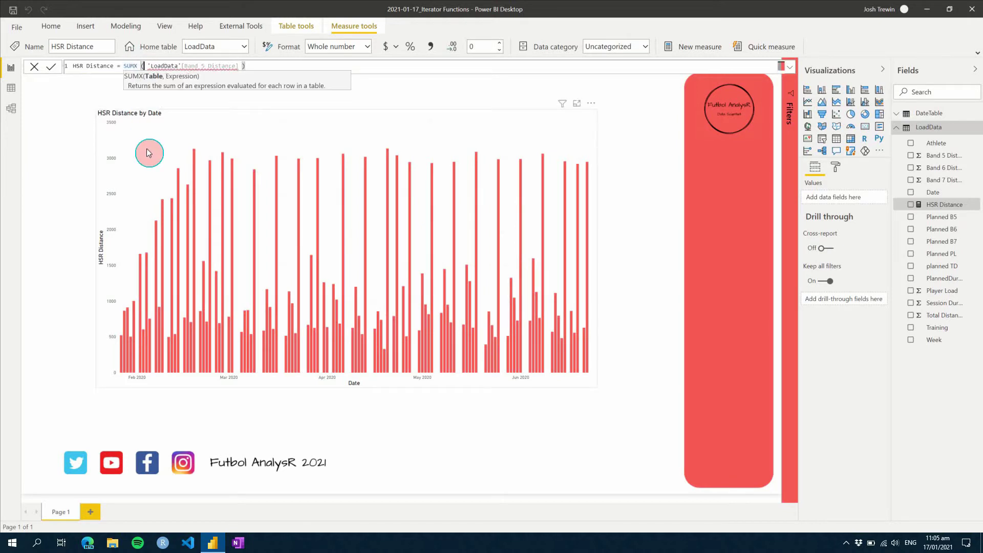
text('LoadData)
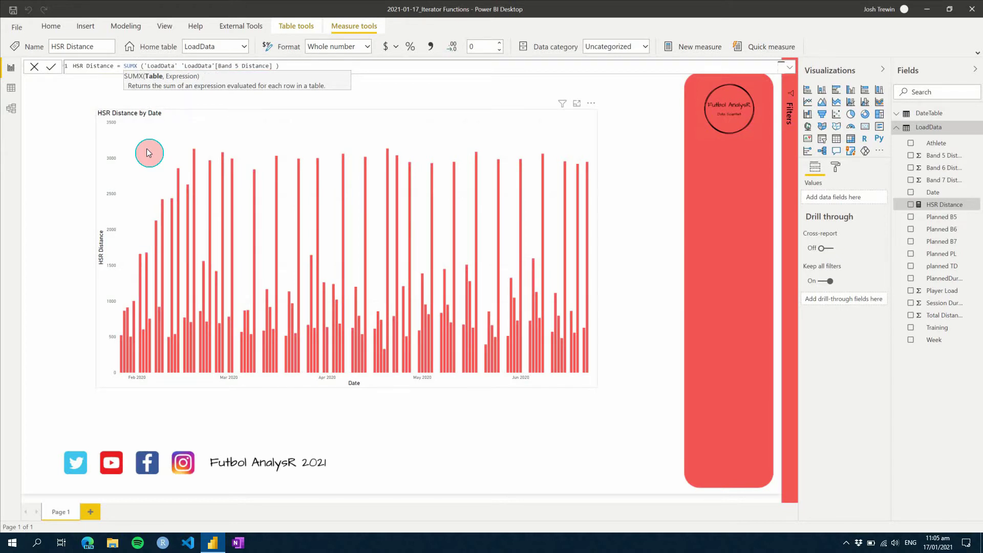
text(,)
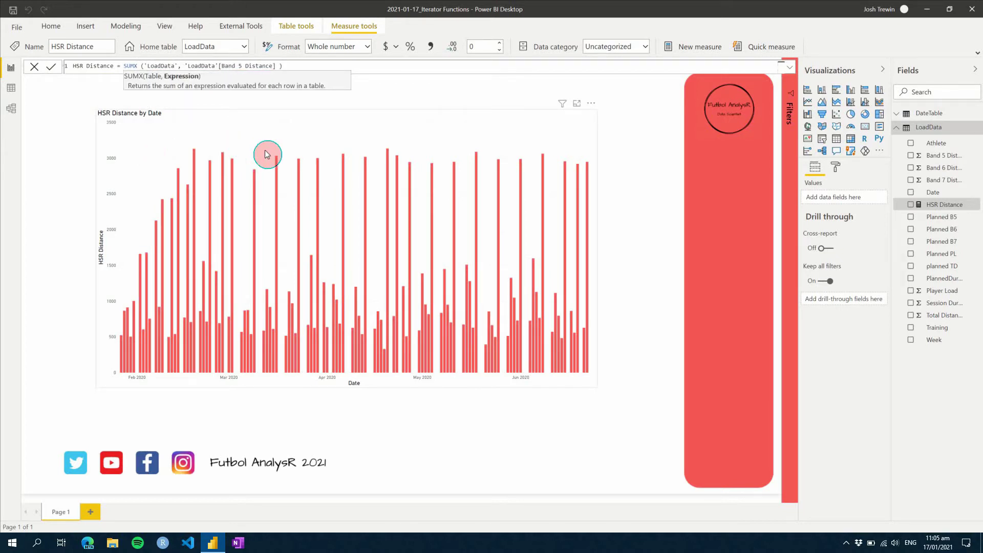
click(276, 65)
text(+ )
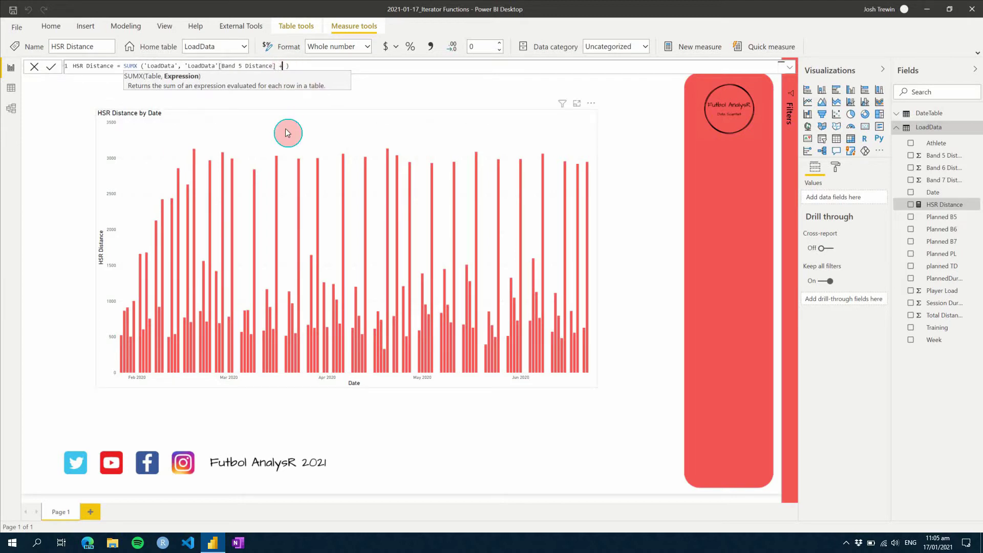
text('LoadData'[Band 6 Distance] + 'LoadData'[Band 7 Distance])
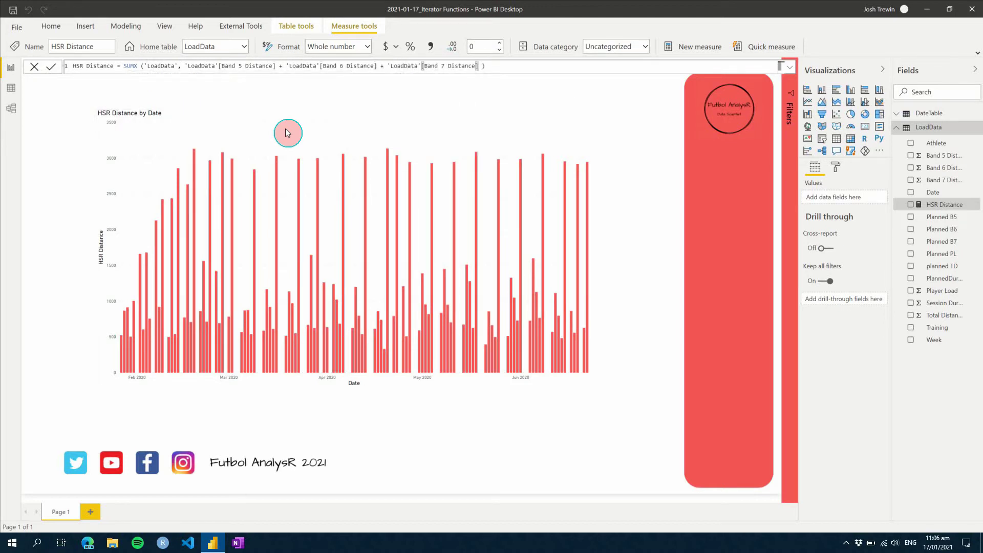
key(Return)
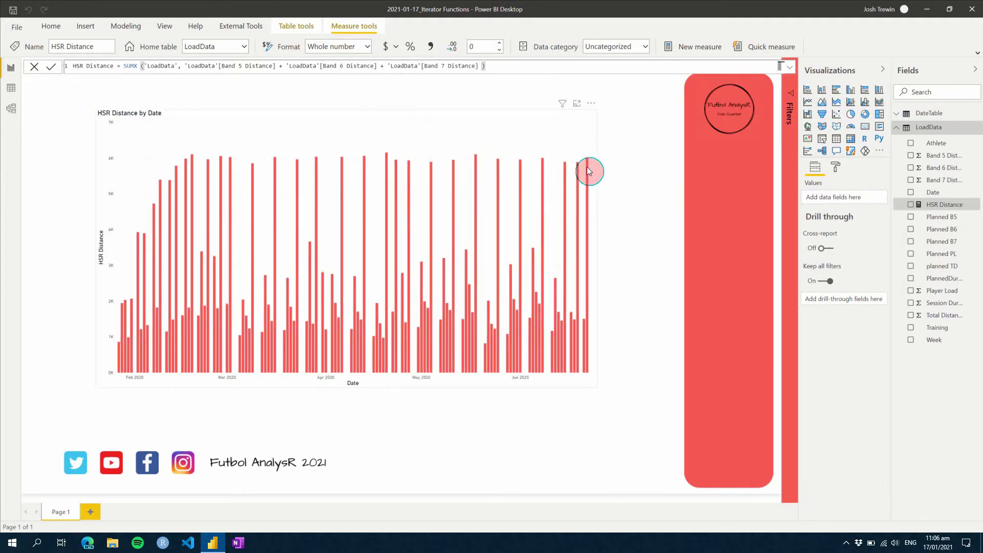
Add an Athlete slicer, filter to Athlete 1, then Athlete 6, and shorten the slicer.
mouse_move(586, 168)
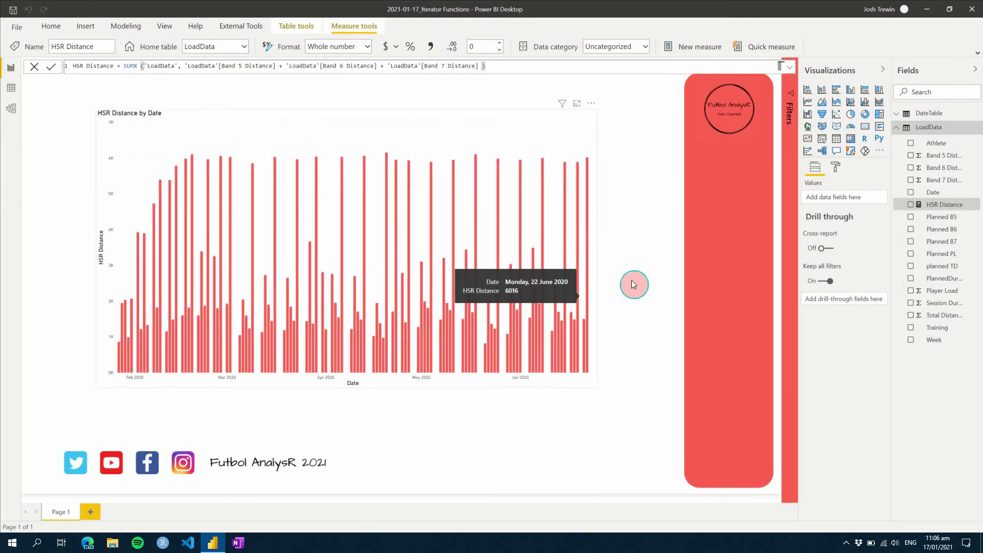
drag(928, 145, 618, 82)
click(821, 139)
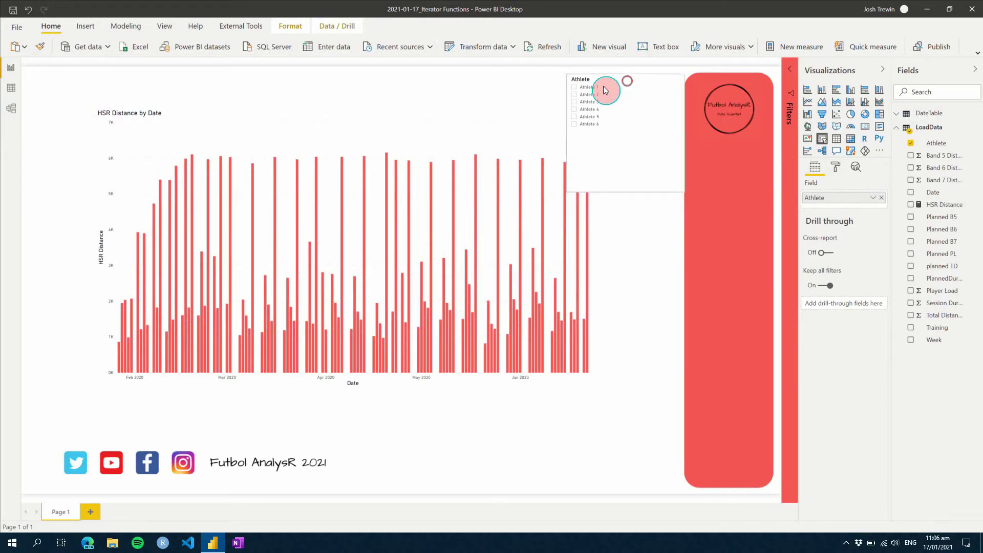
click(584, 87)
click(625, 194)
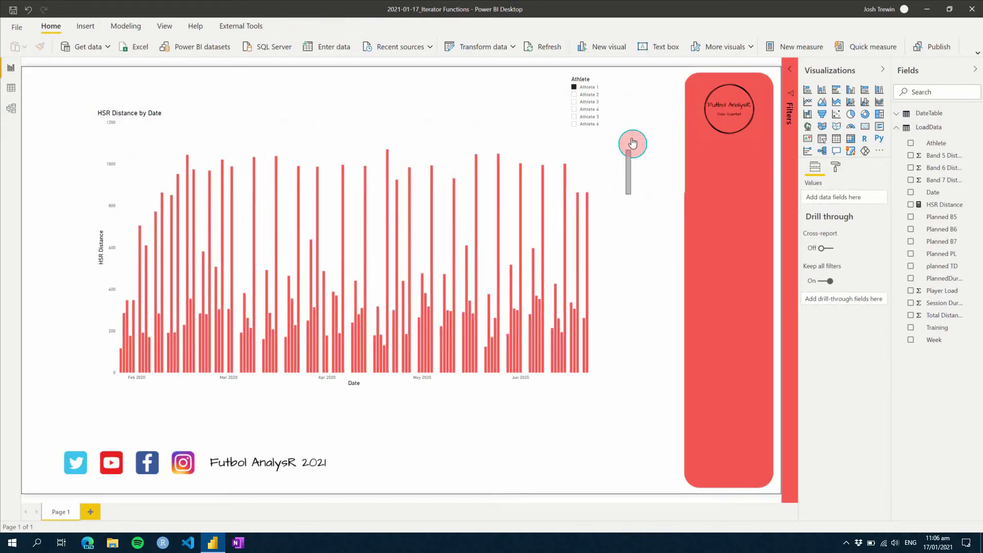
click(648, 127)
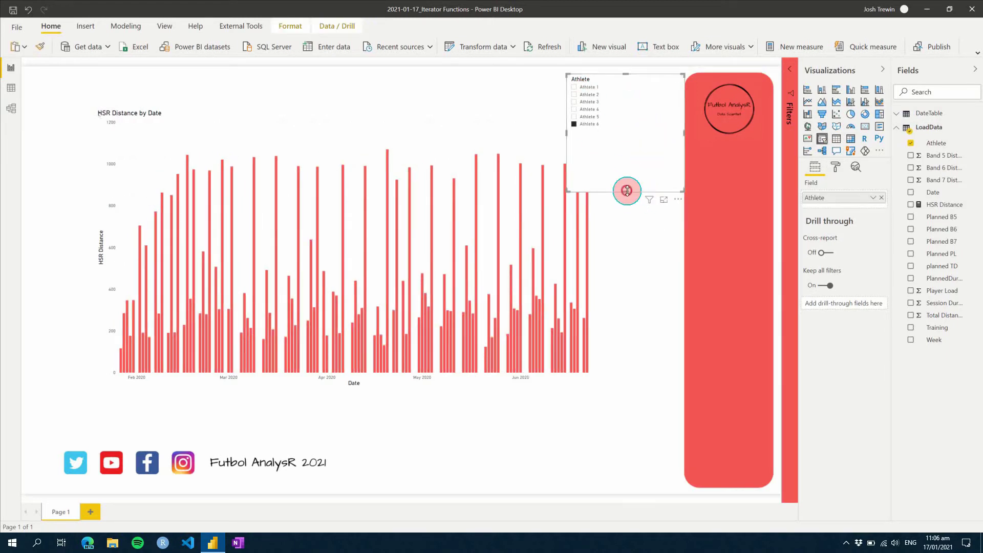
drag(628, 190, 635, 122)
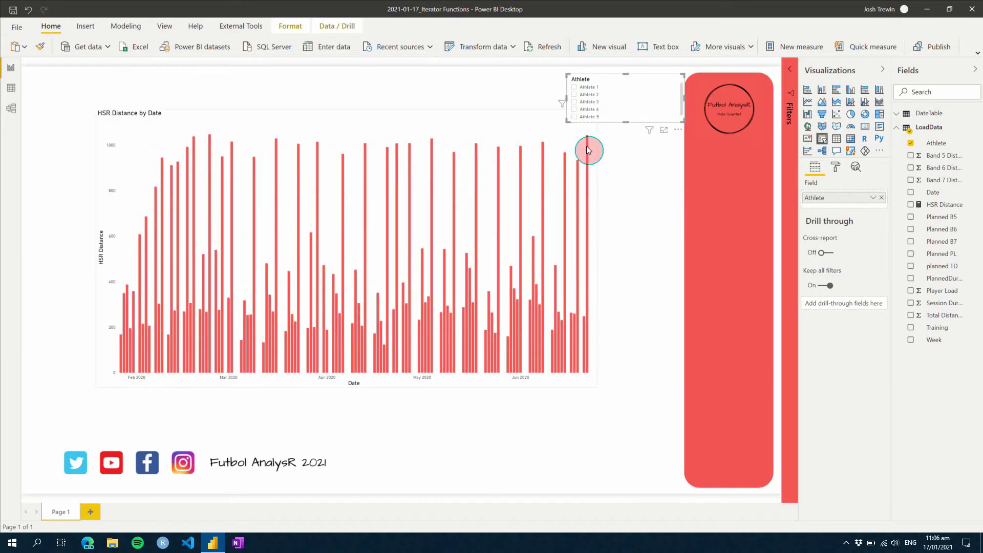
Check the 22 June bar's value, clear the highlight, and delete the Athlete slicer.
click(587, 150)
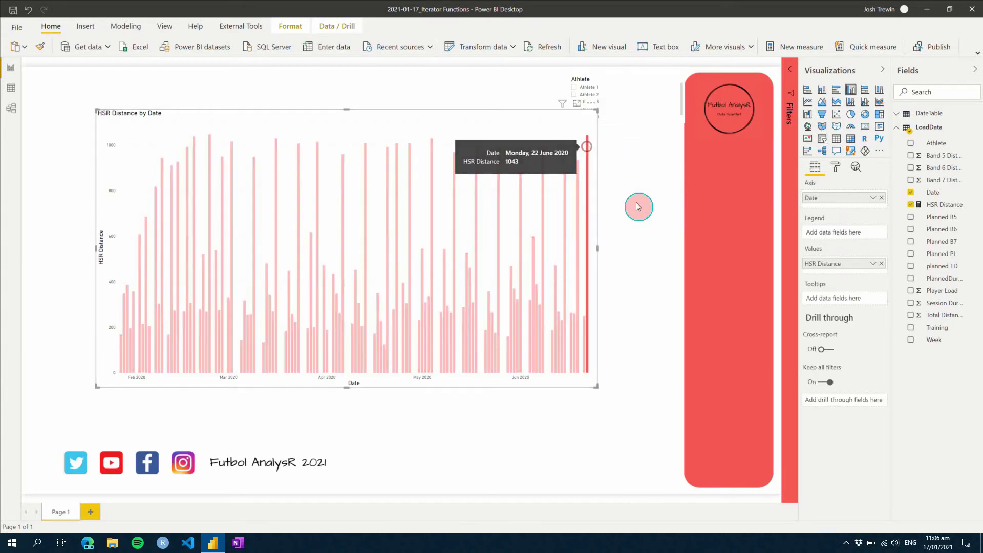
click(556, 149)
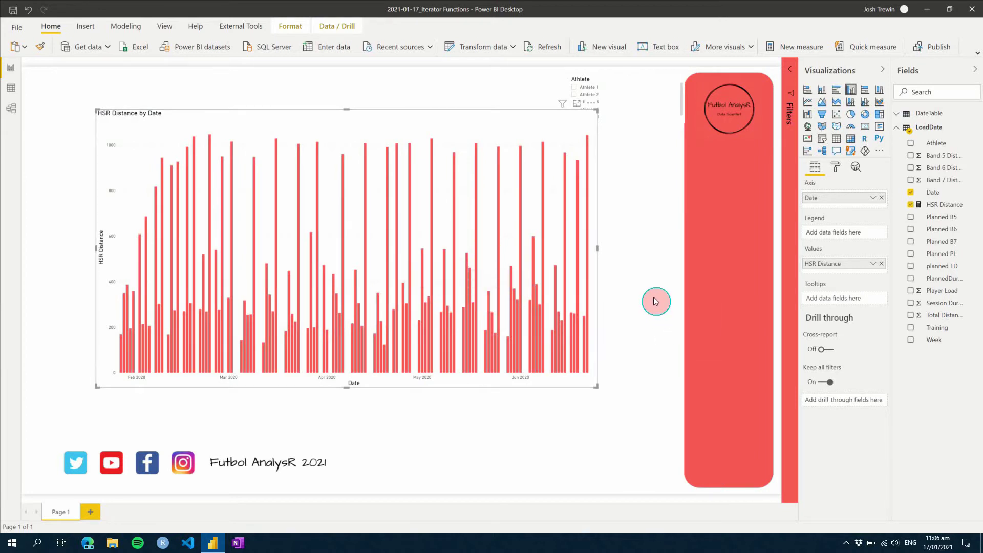
click(610, 82)
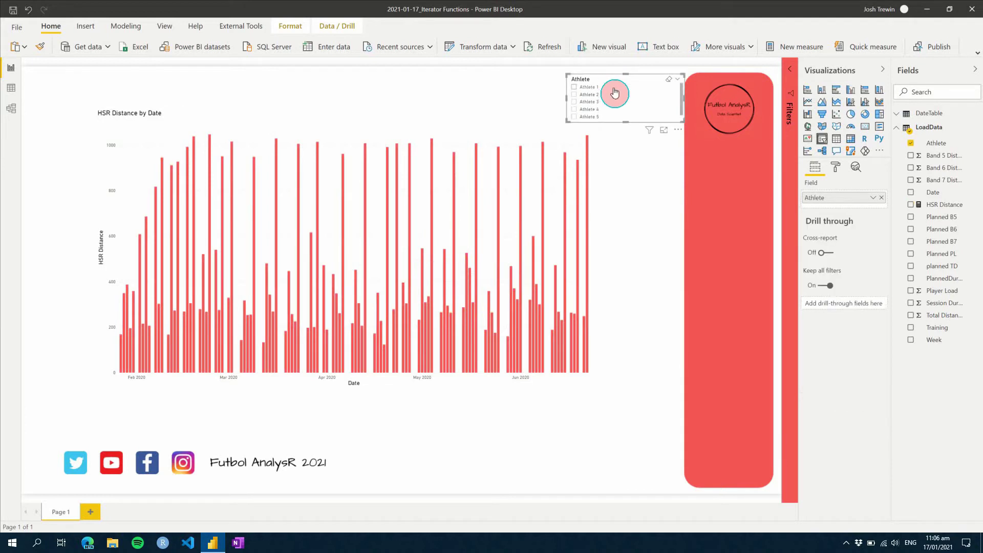
key(Delete)
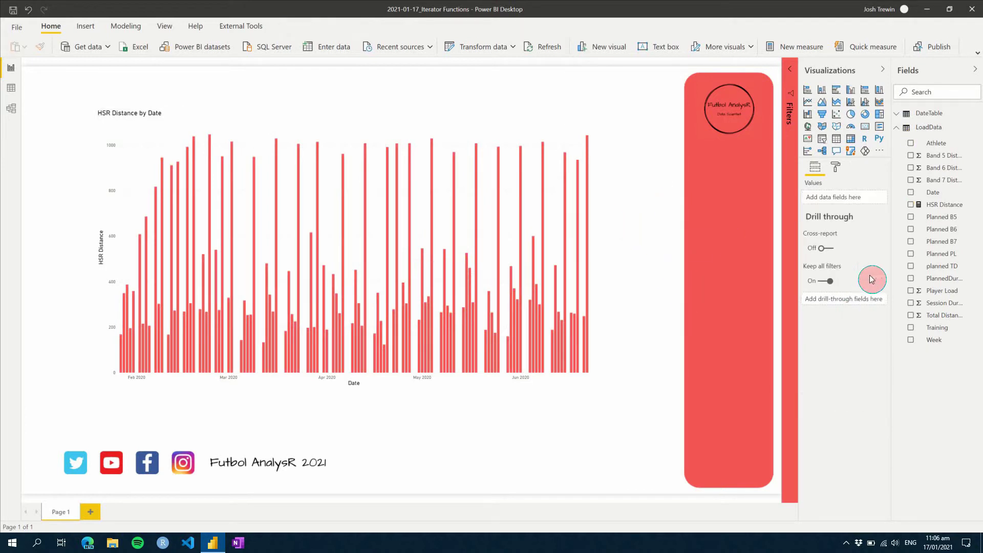
click(930, 205)
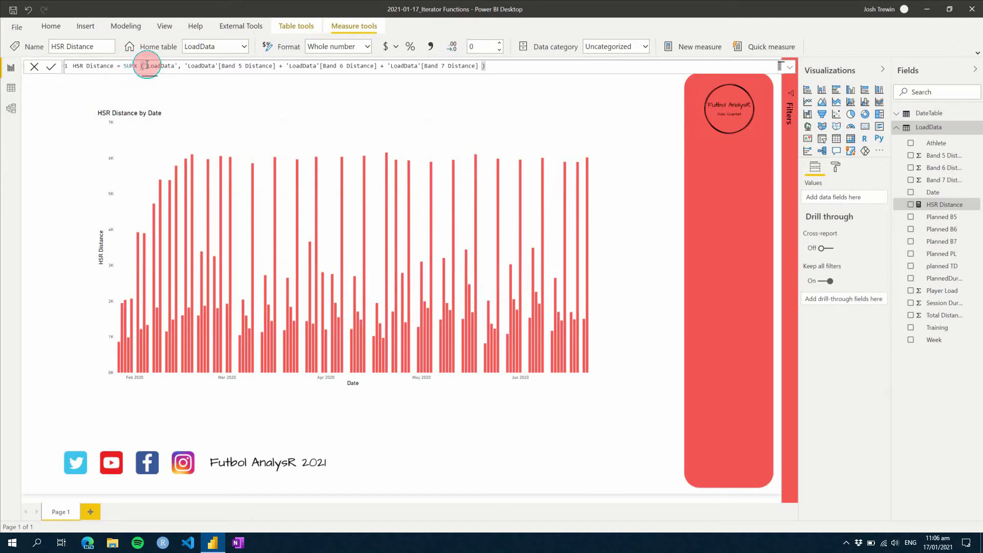
Inspect the SUMX expression adding Band 5, 6 and 7 Distance, then reselect the chart.
drag(184, 64, 476, 66)
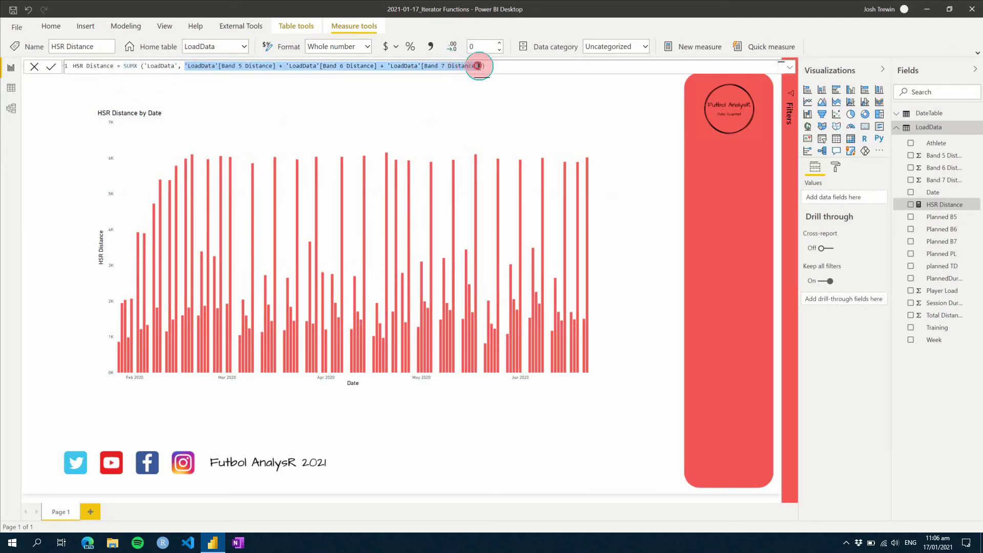
click(492, 65)
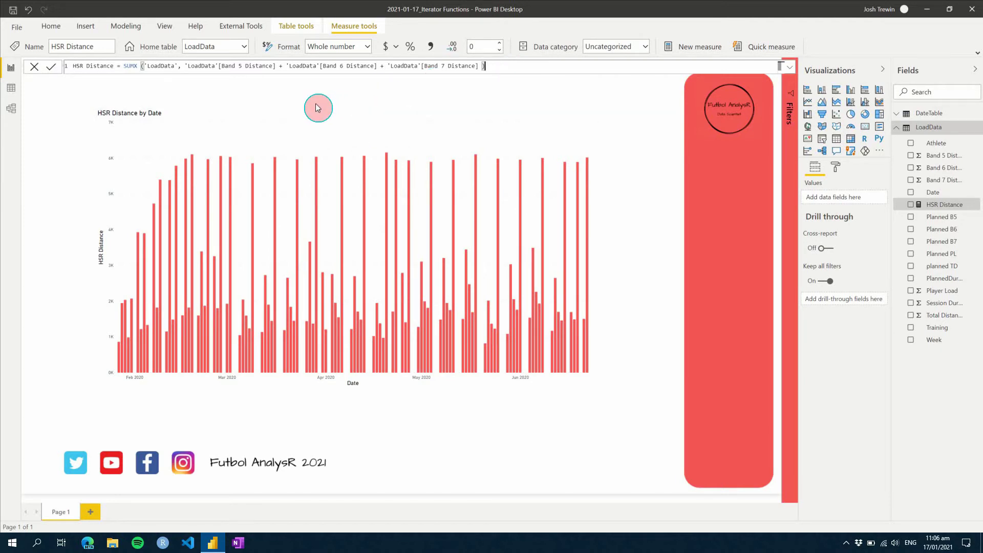
click(368, 377)
click(350, 387)
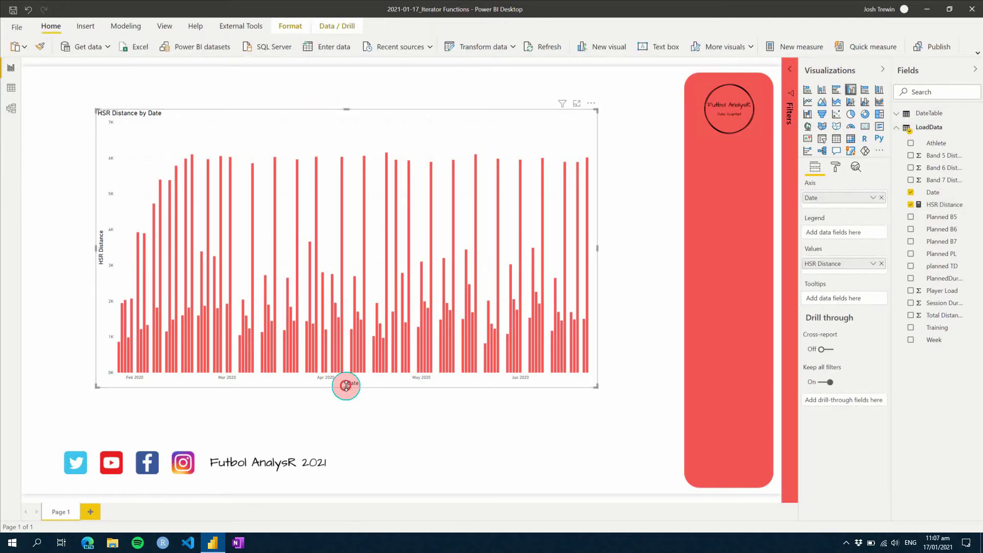
Shorten the chart, convert it to a line and clustered column chart, and move it down.
drag(346, 386, 355, 269)
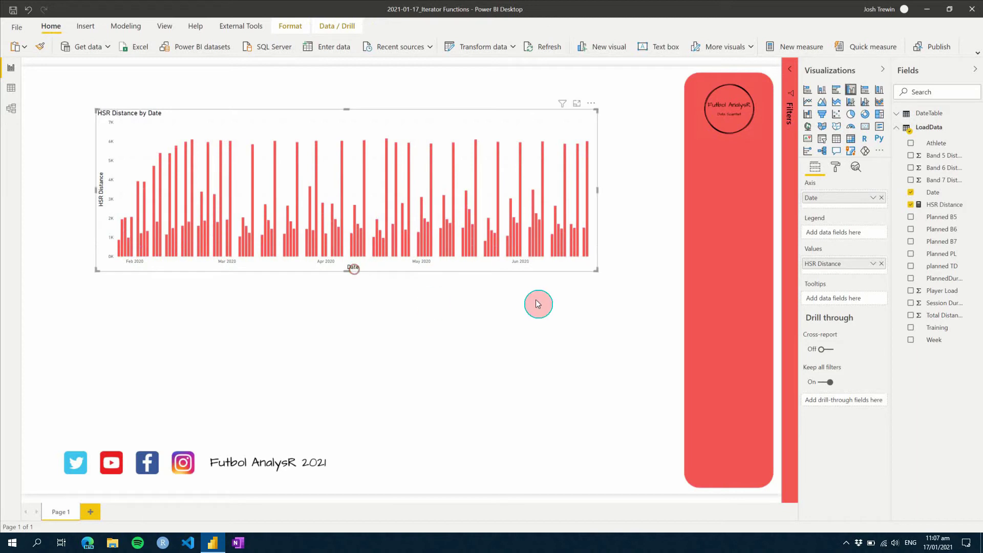
click(864, 102)
drag(390, 112, 390, 156)
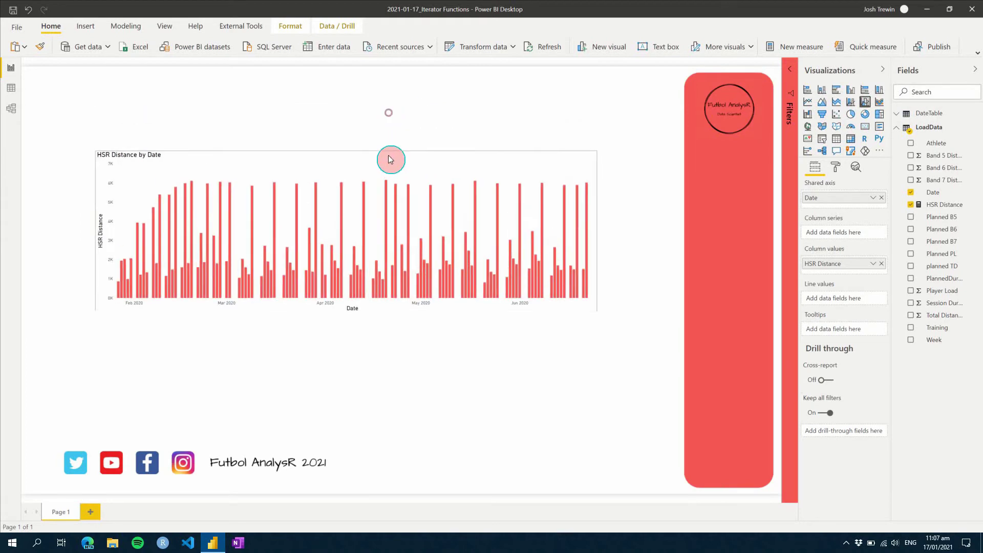
Select the whole HSR Distance SUMX expression and start a new measure.
click(924, 207)
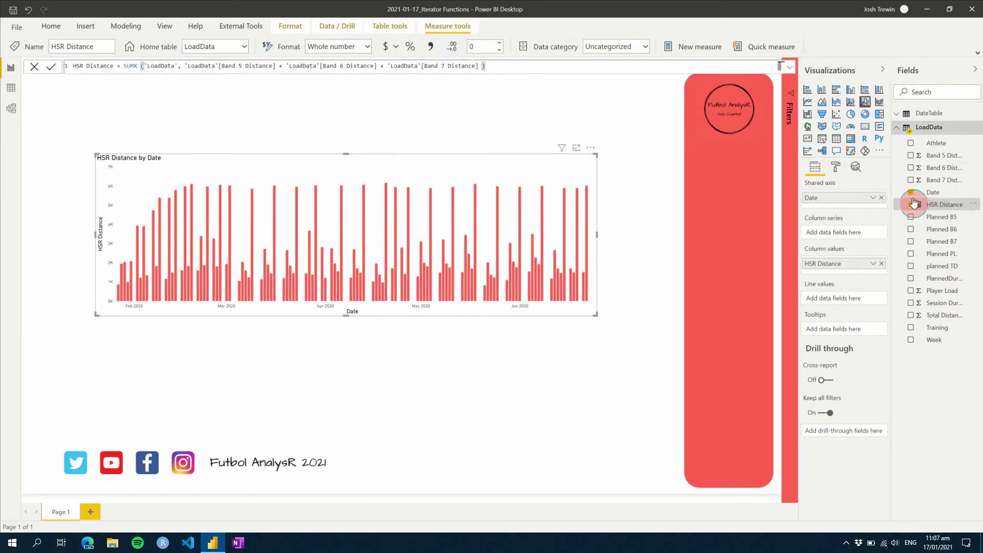
click(494, 68)
drag(486, 65, 124, 66)
key(ctrl+c)
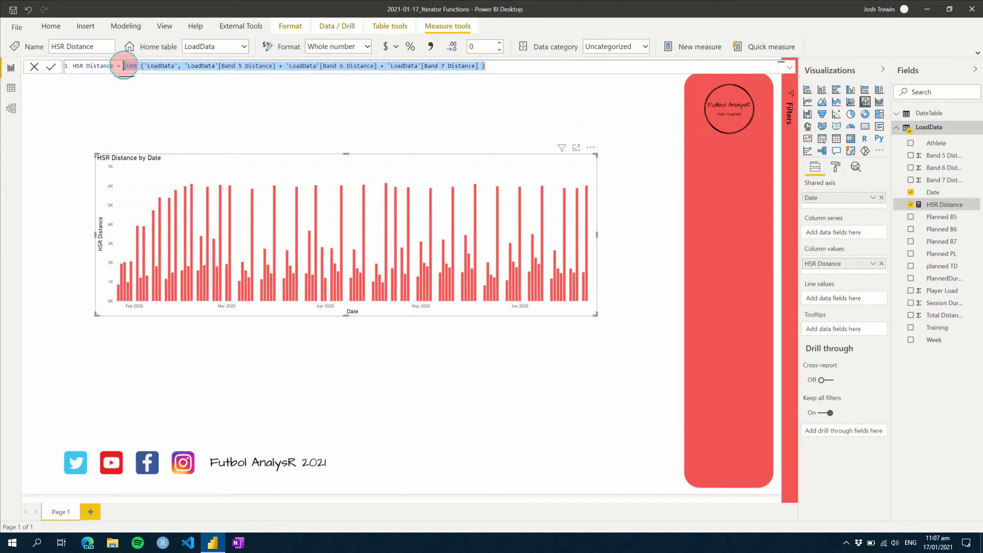
right_click(935, 212)
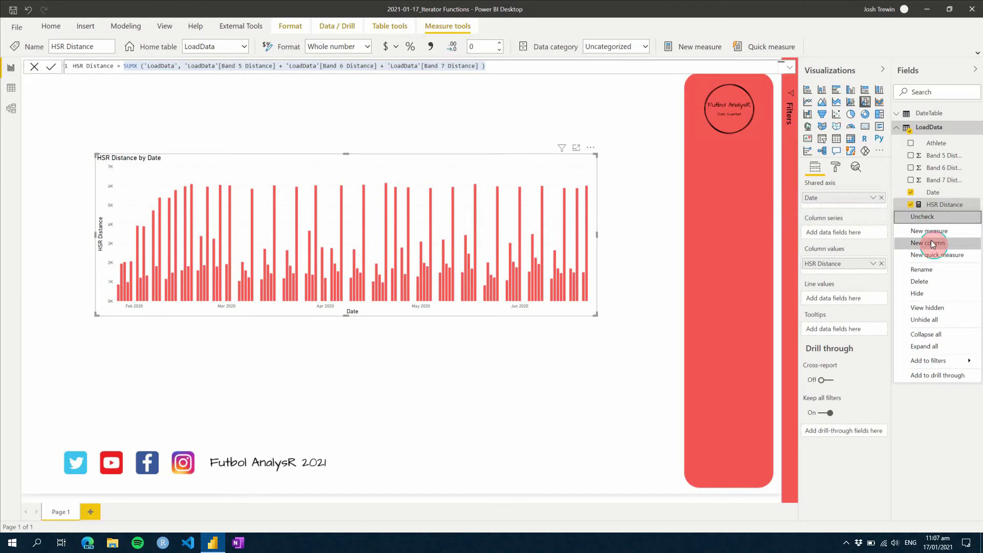
click(759, 236)
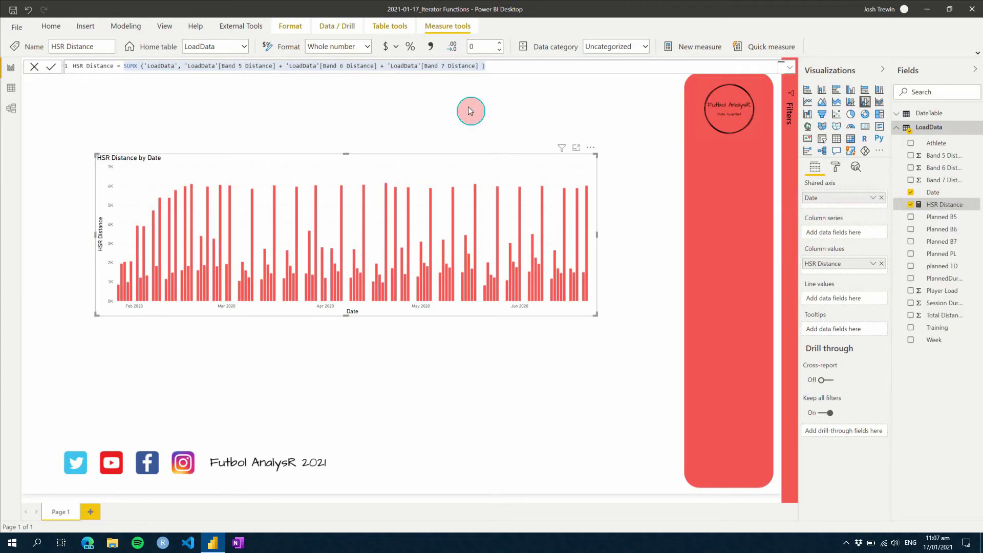
Create HSR Distance Average using AVERAGEX over LoadData's Band 5, 6 and 7 Distance.
key(ctrl+v)
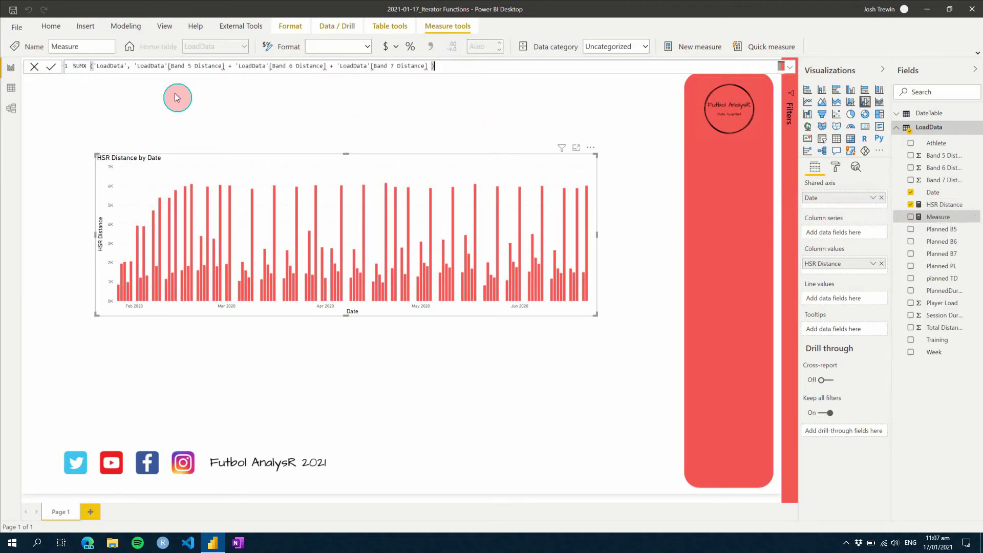
click(73, 66)
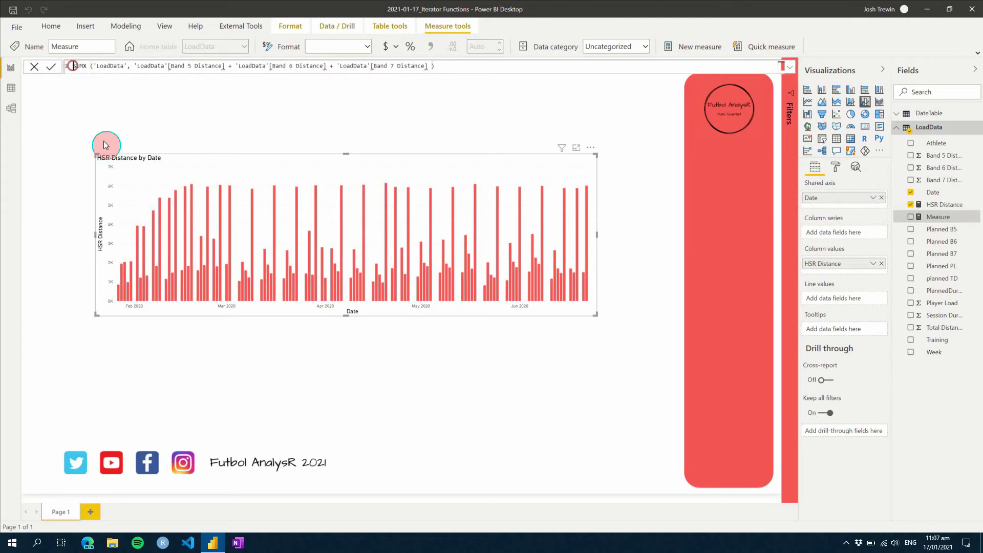
text(HSR )
text(Di)
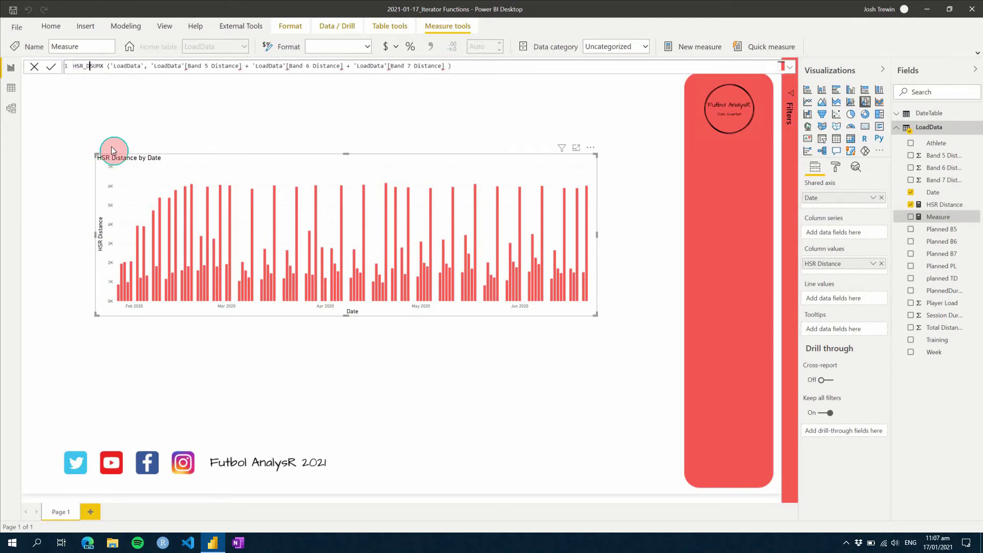
text(stan)
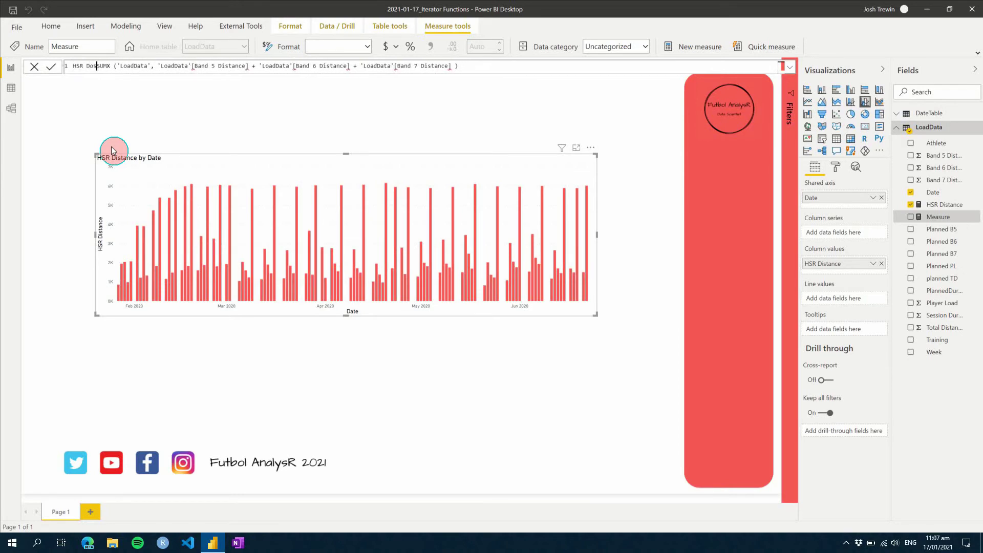
text(ce Average =)
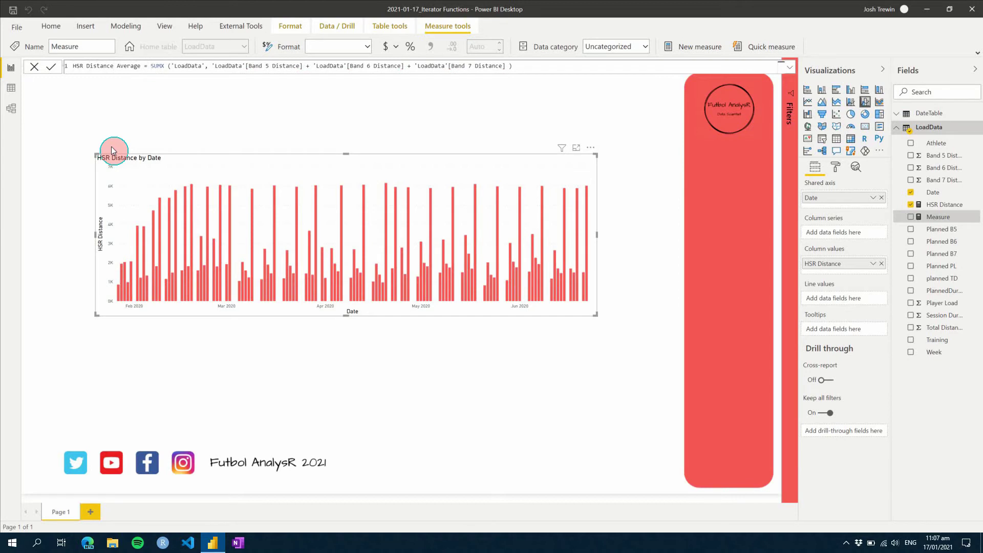
key(shift+Right)
key(shift+Right)
key(shift+Right)
text(AVERAGE)
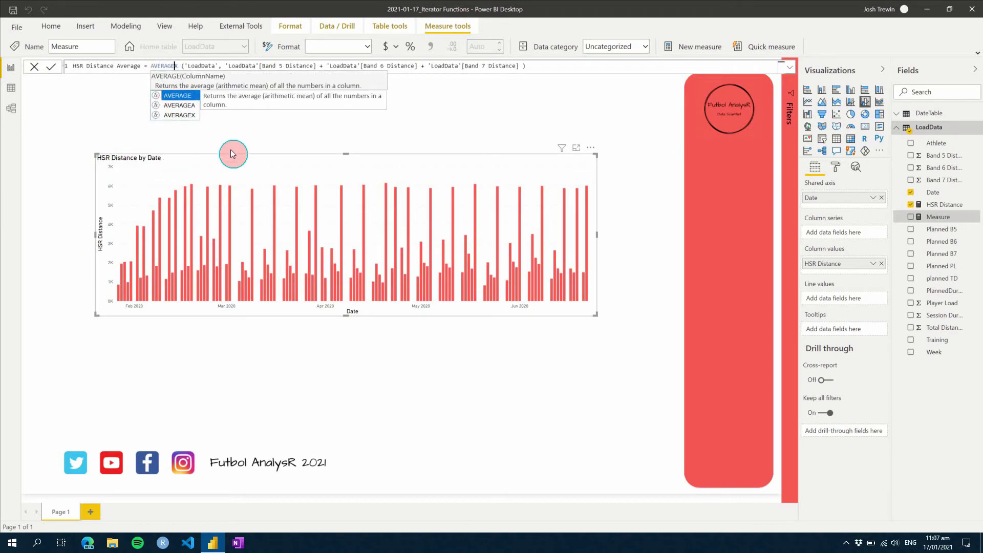
click(564, 67)
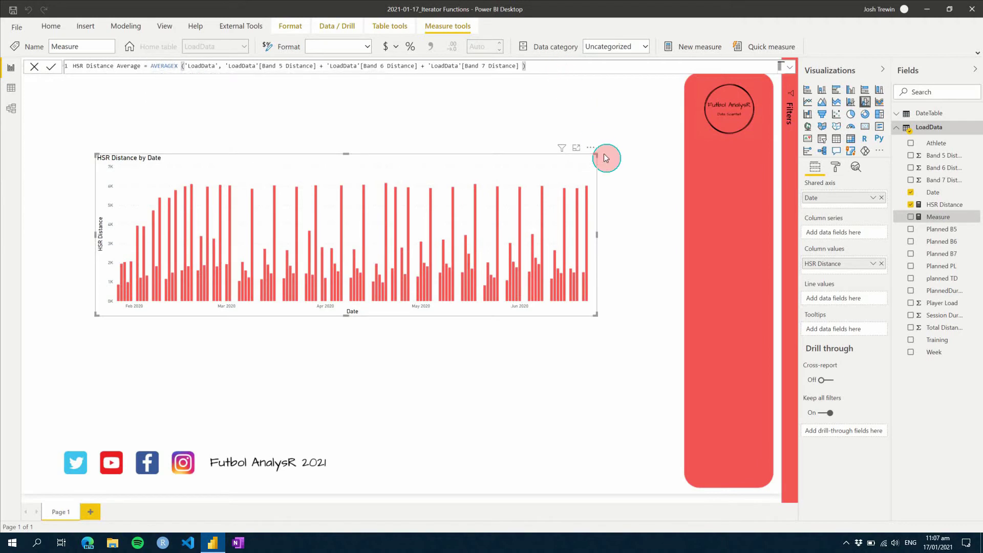
click(700, 217)
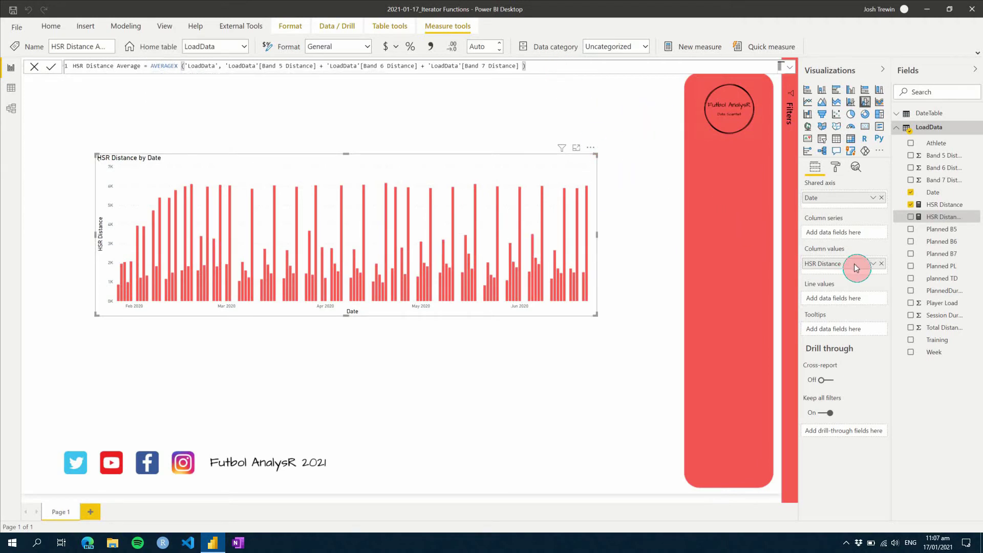
drag(950, 224, 860, 300)
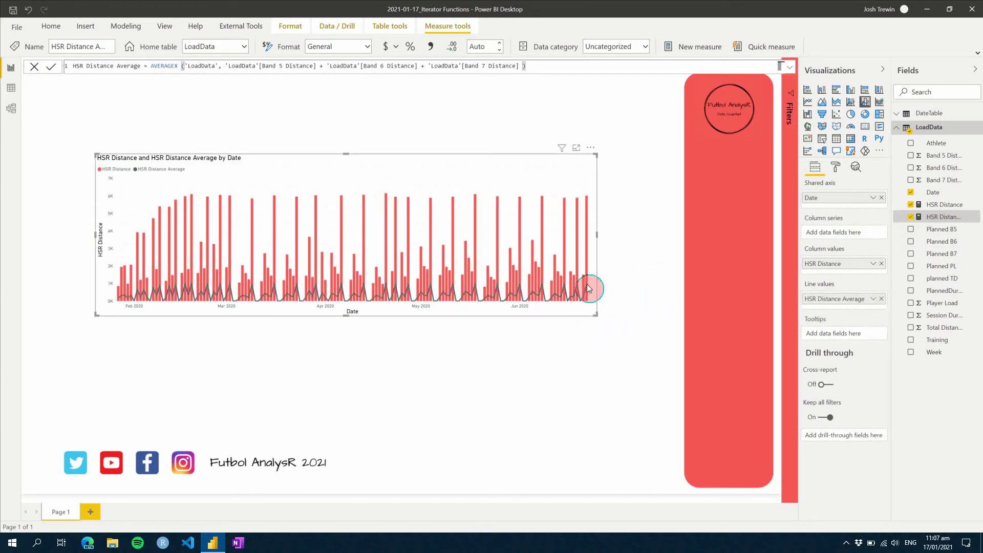
mouse_move(589, 288)
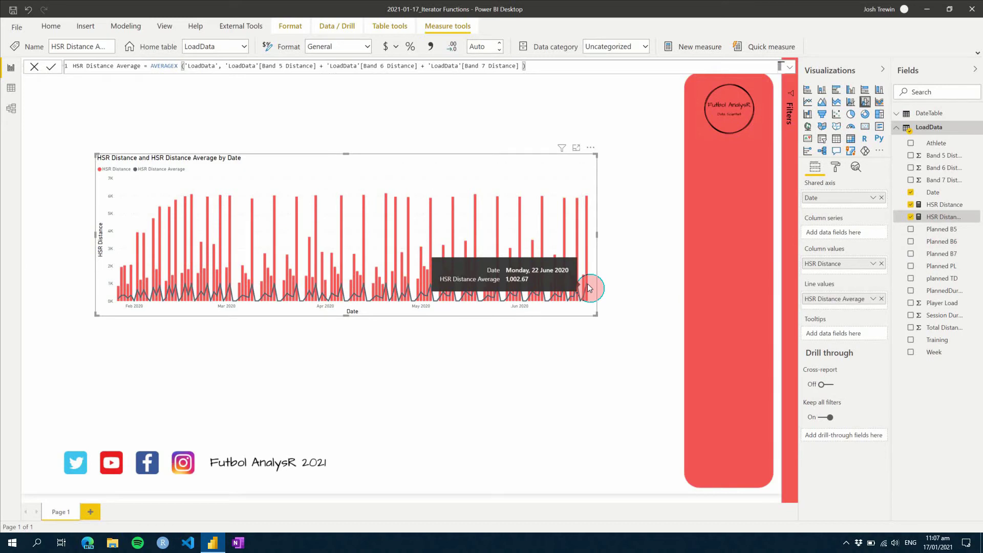
mouse_move(587, 211)
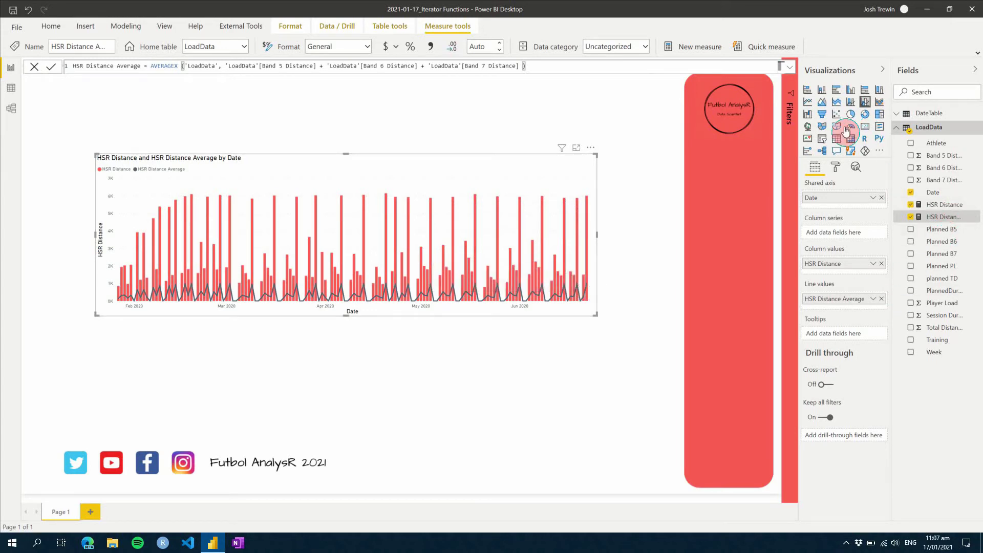
Add an Athlete slicer beside the chart set to Athlete 1, and reopen the HSR Distance Average formula.
click(824, 143)
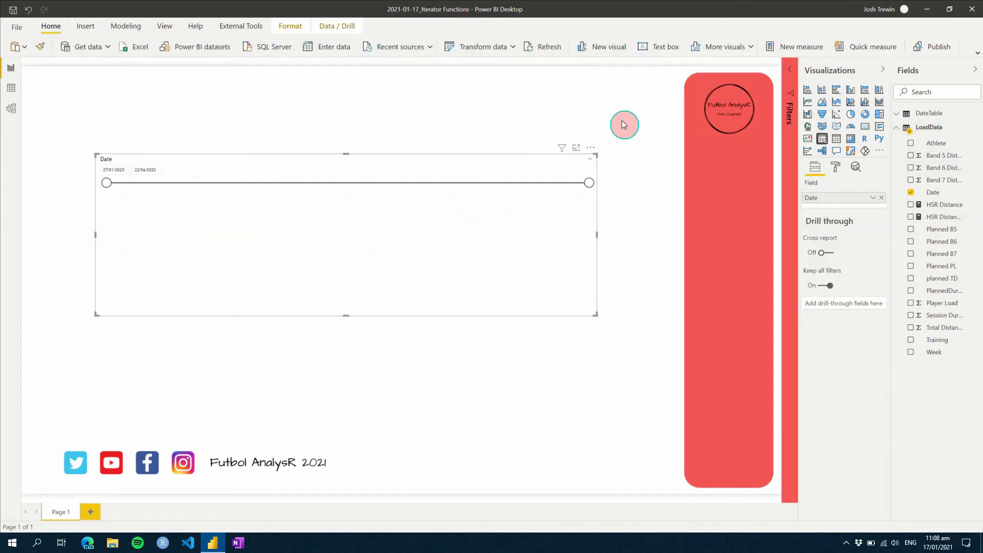
key(ctrl+z)
drag(601, 101, 530, 369)
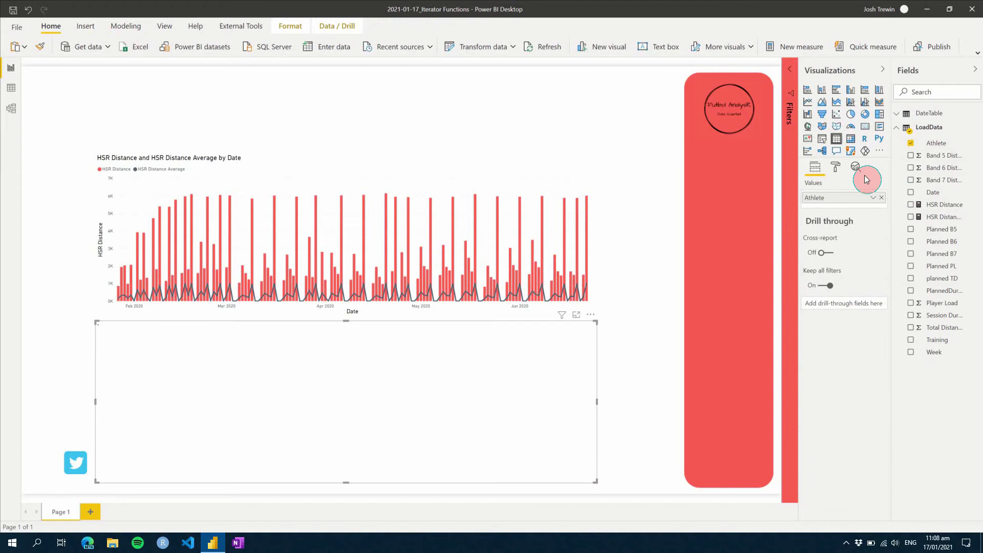
click(822, 139)
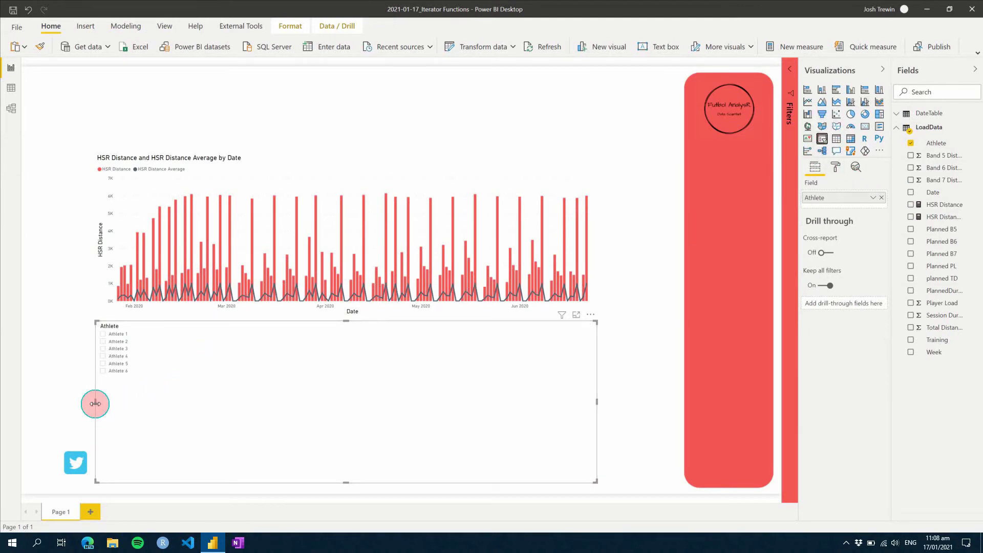
drag(95, 404, 528, 398)
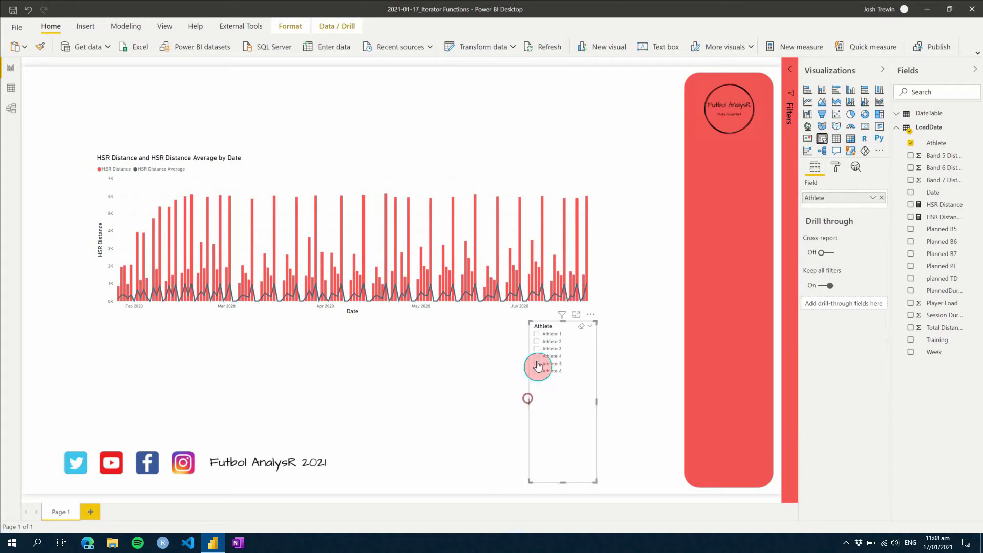
click(566, 336)
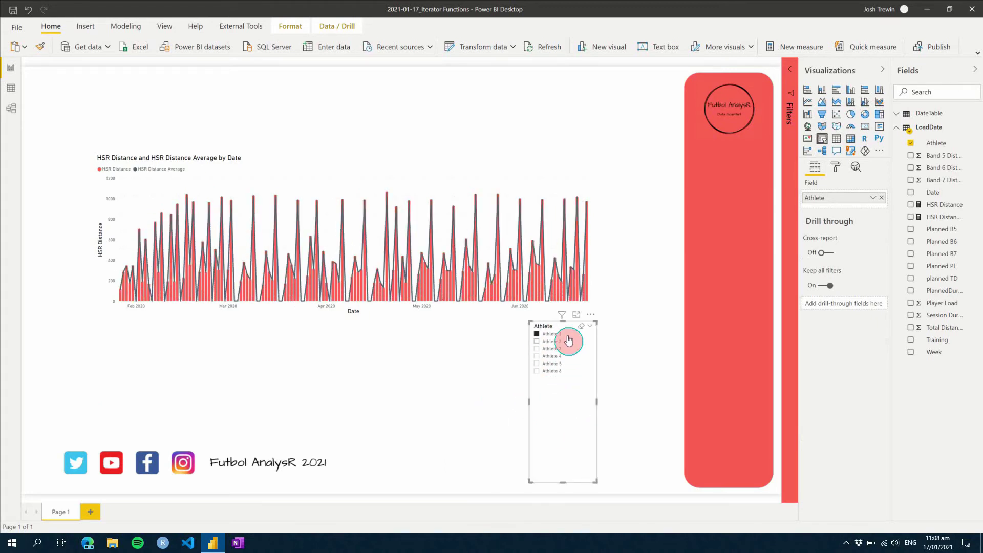
drag(566, 321, 641, 180)
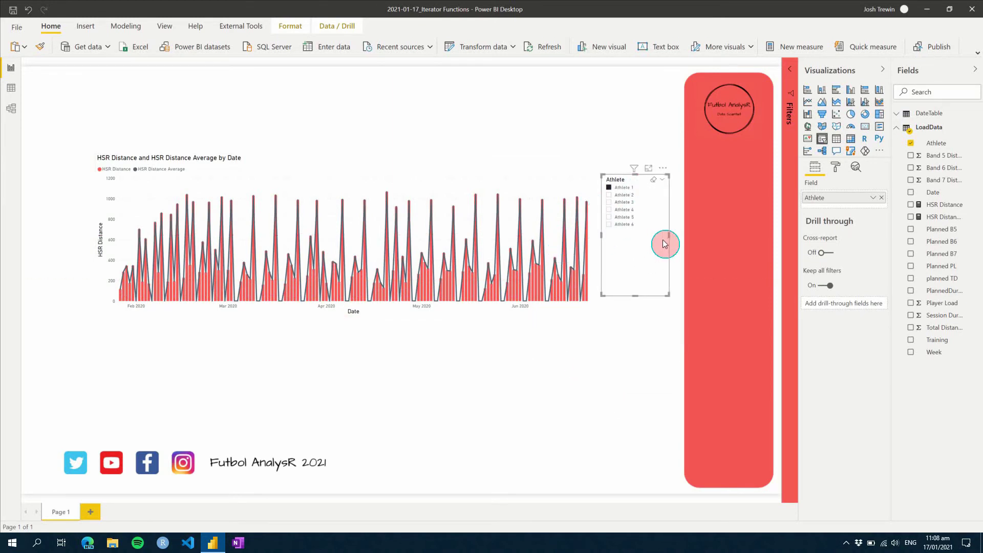
click(933, 220)
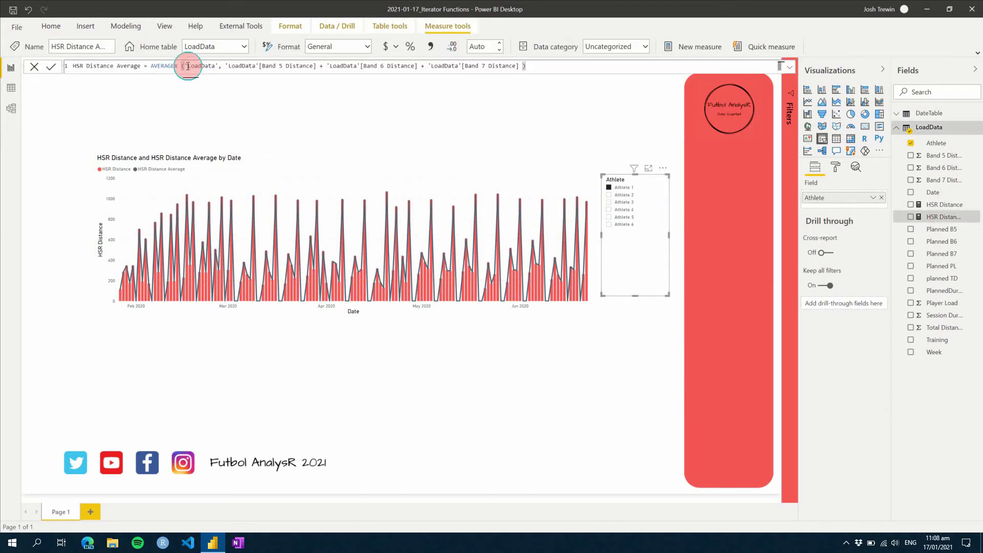
click(187, 66)
Wrap 'LoadData' in ALL() inside AVERAGEX so the average line sits flat at 353.93.
text(ALL)
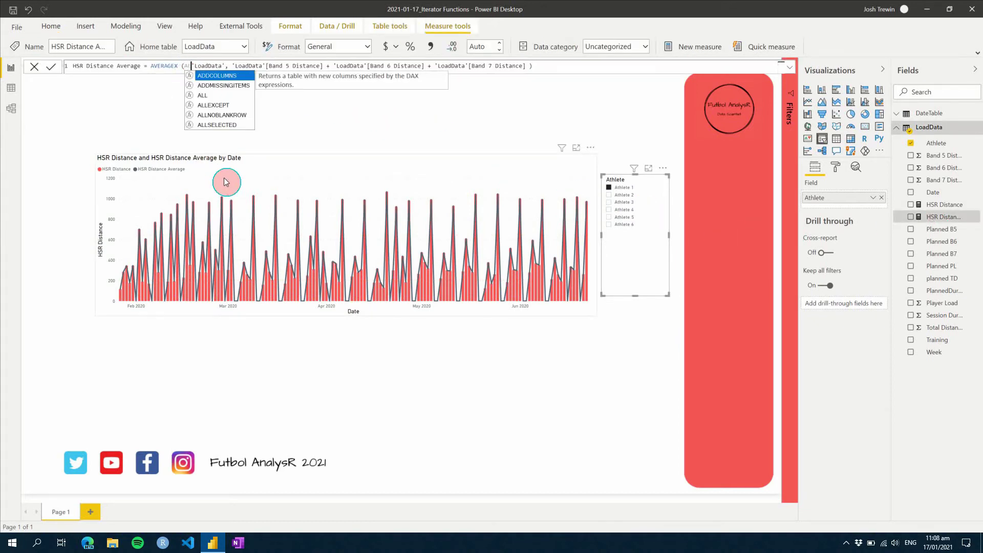
text(()
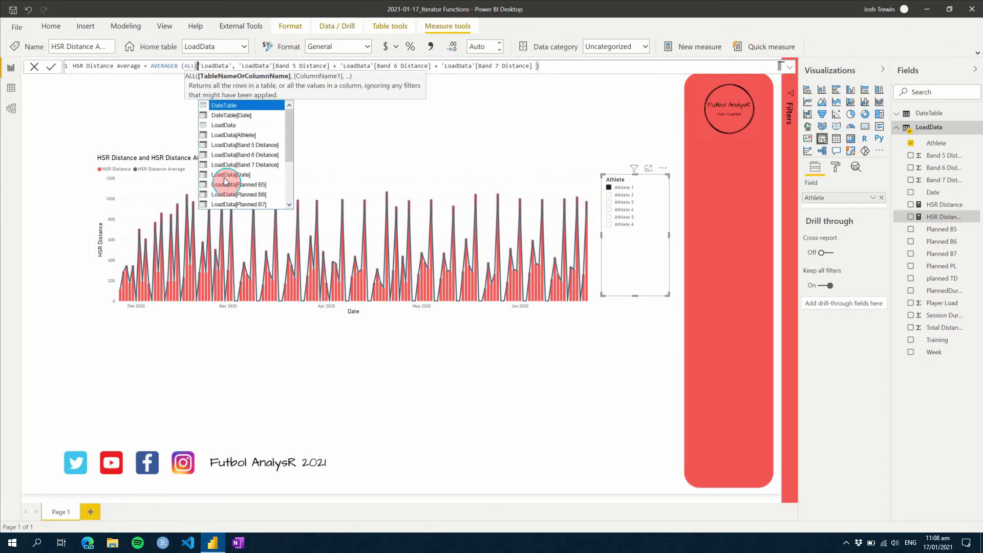
click(223, 177)
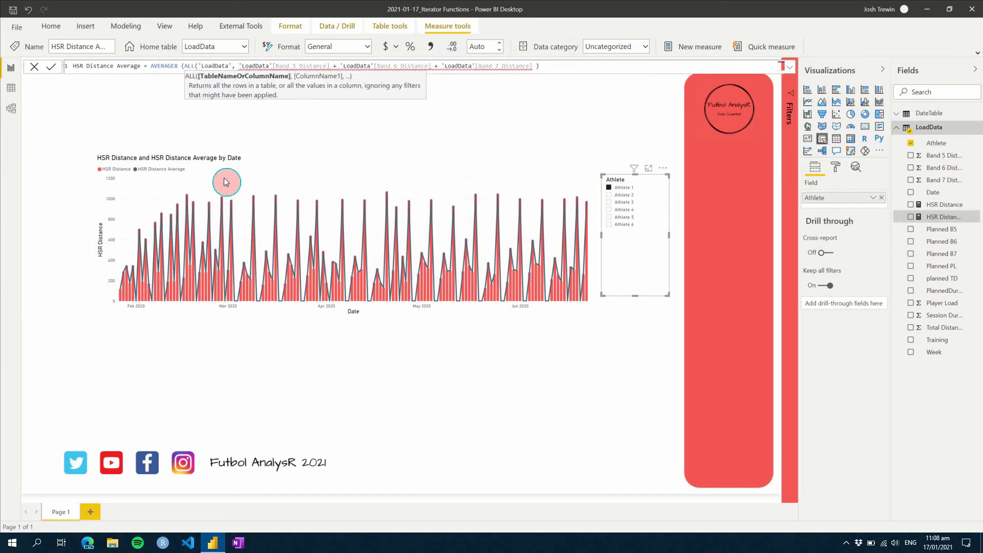
text())
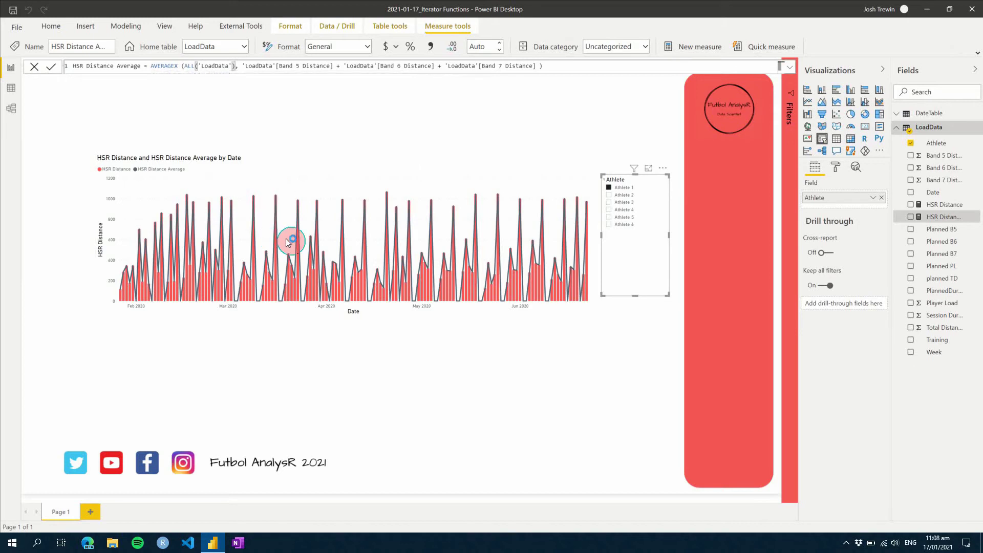
key(Return)
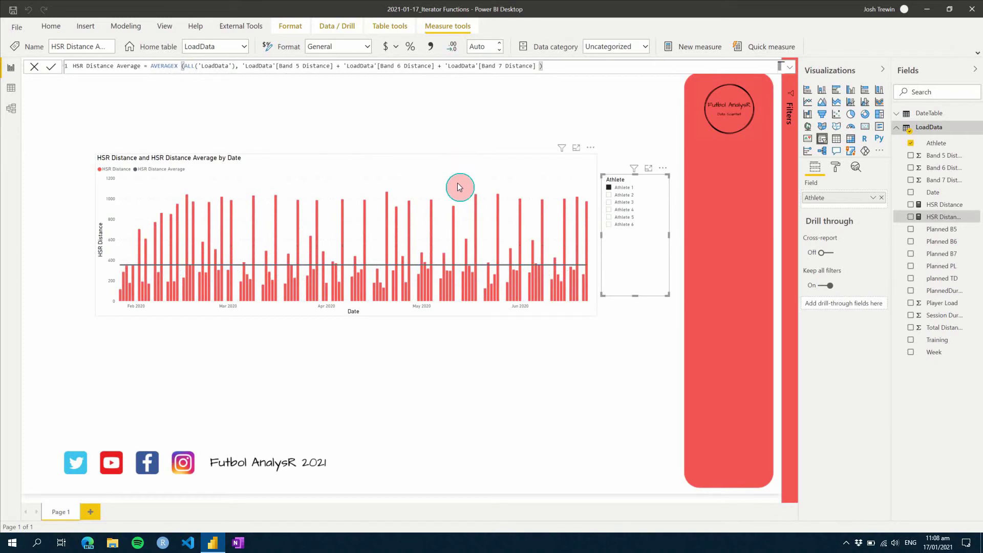
mouse_move(405, 268)
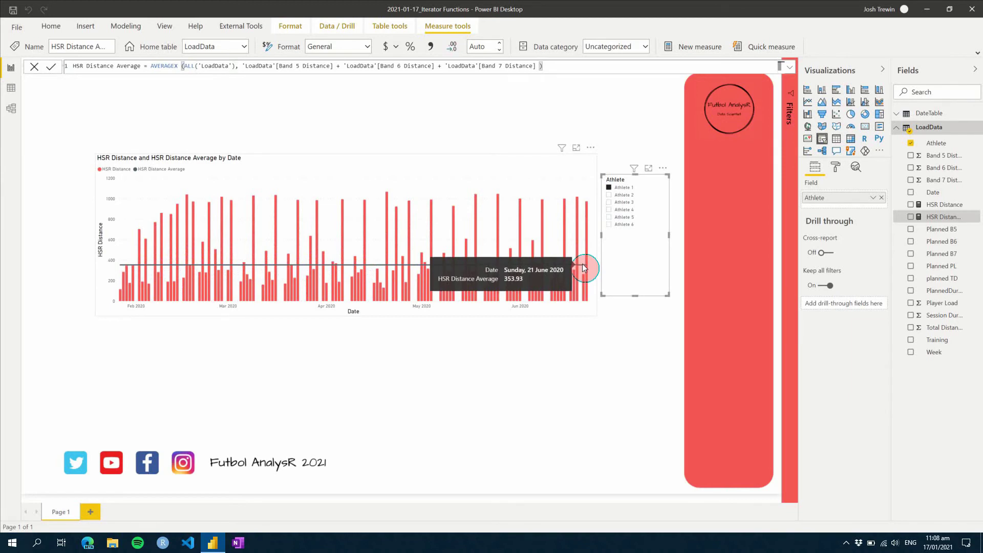
Wrap ALL('LoadData') in FILTER( … , ) inside the AVERAGEX expression.
click(185, 64)
text(FILTER ()
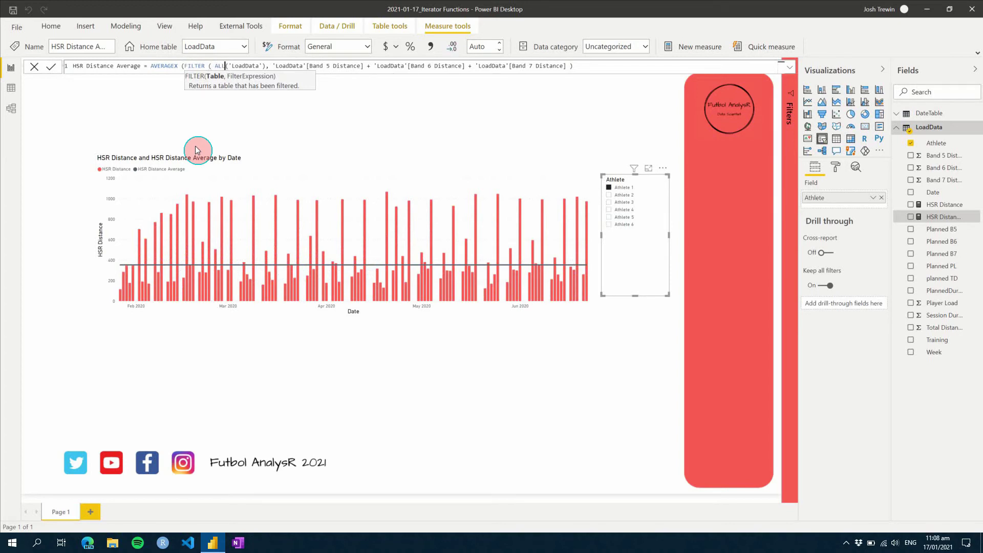
key(Right)
key(Right)
key(Right)
key(Right)
key(Right)
key(Right)
key(Right)
key(Right)
key(Right)
key(Right)
key(Right)
key(Right)
key(Right)
text())
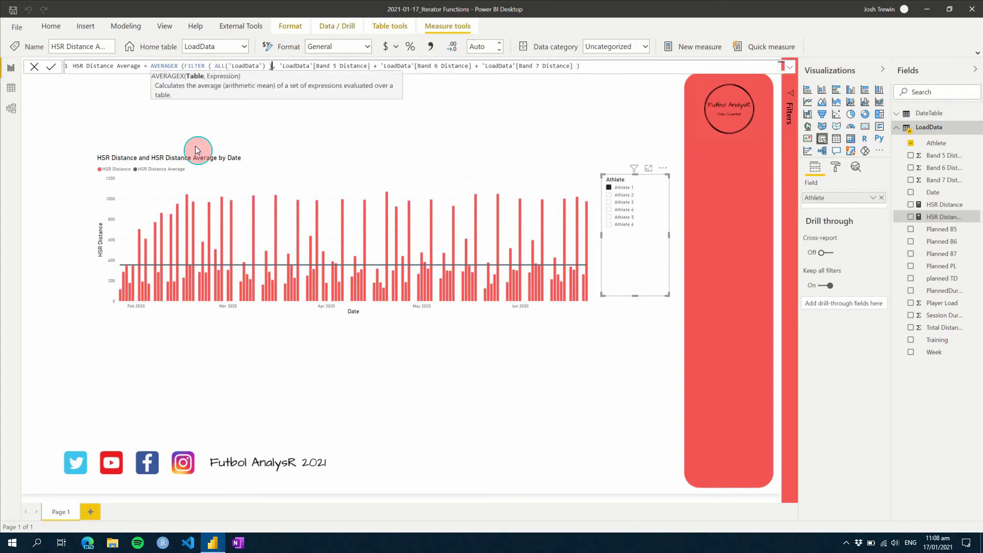
key(Left)
key(Left)
text(,)
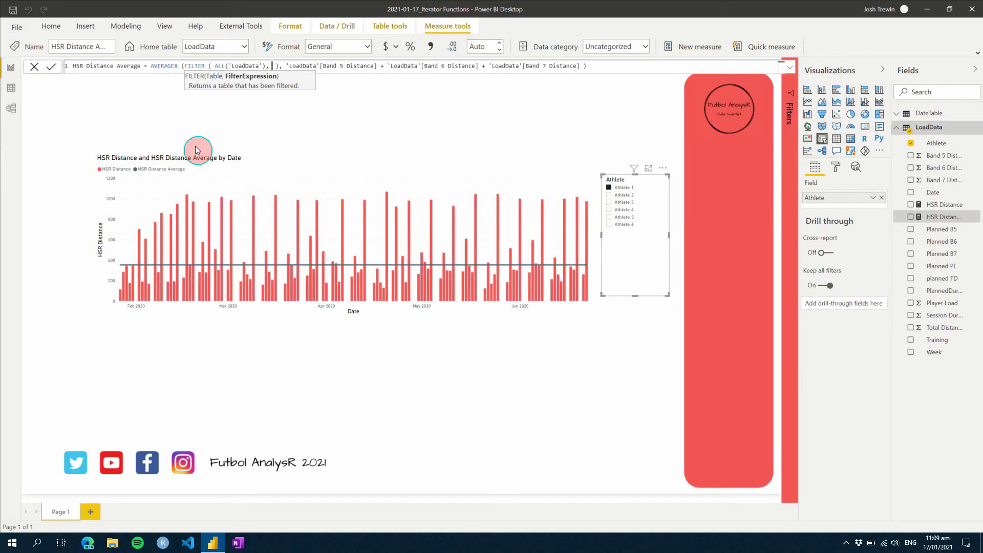
Add a new first line starting VAR _athlete = SEL above the AVERAGEX expression.
click(147, 65)
key(shift+Return)
key(shift+Return)
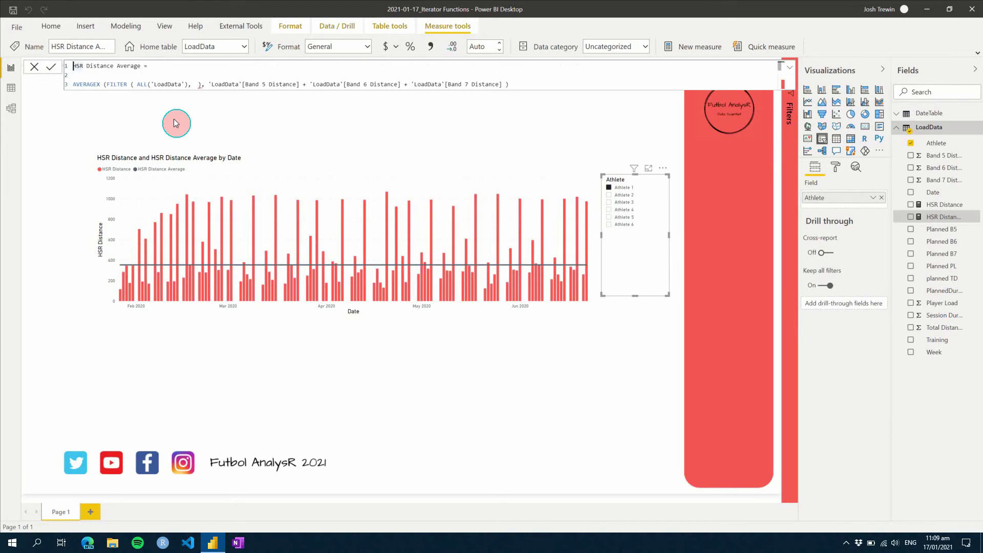
text(VAR)
key(BackSpace)
text(_aathlete = SEL)
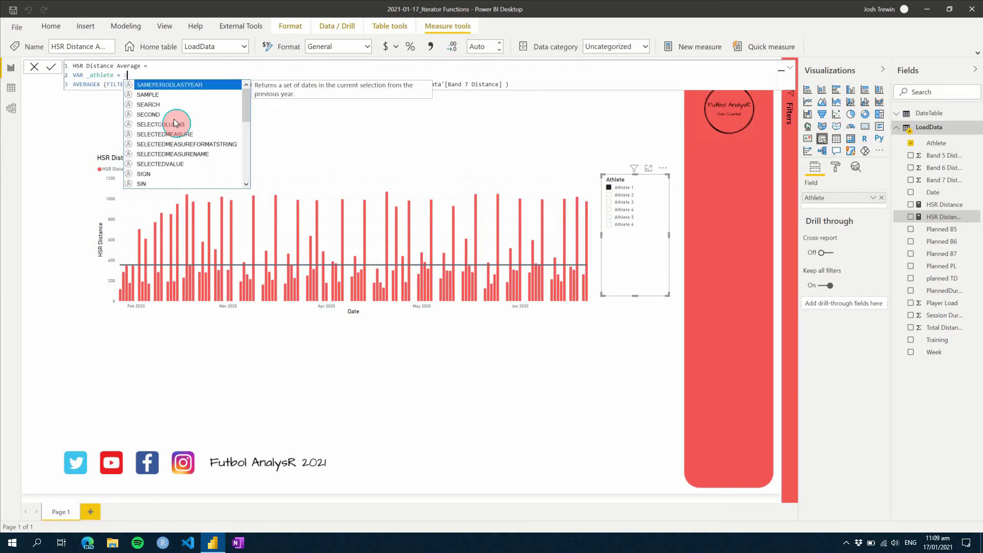
Complete the variable as _athlete = SELECTEDVALUE('LoadData'[Athlete]).
key(Down)
key(Down)
key(Down)
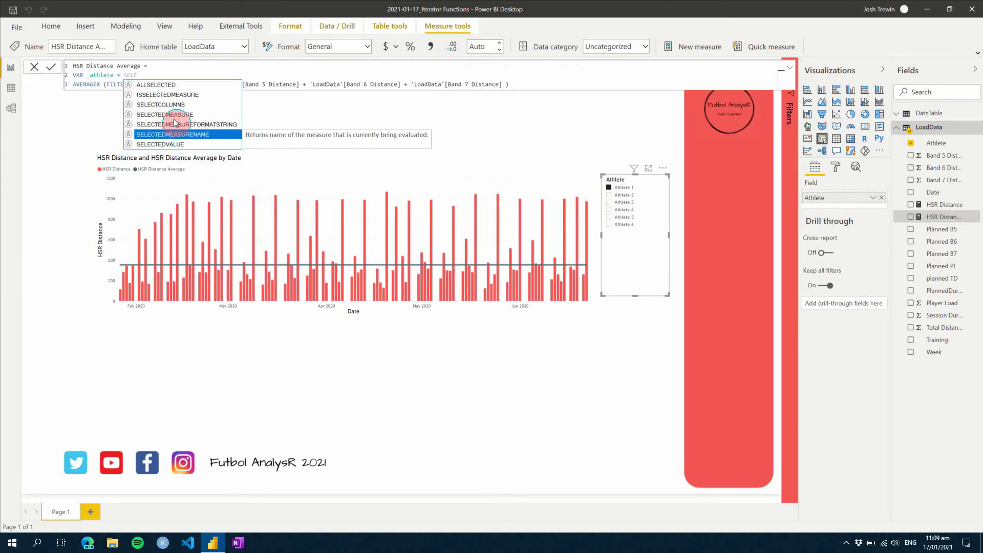
key(Tab)
text('athlet)
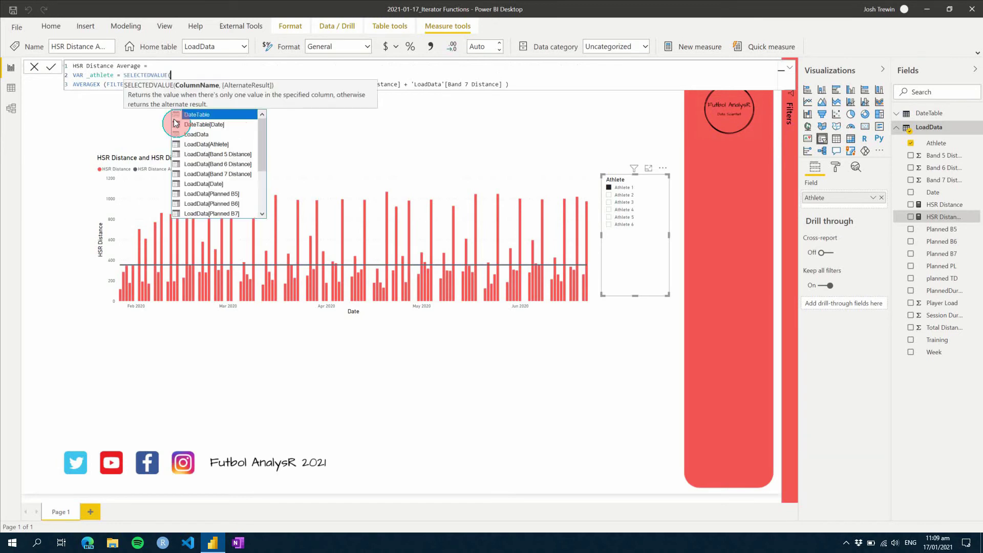
key(Tab)
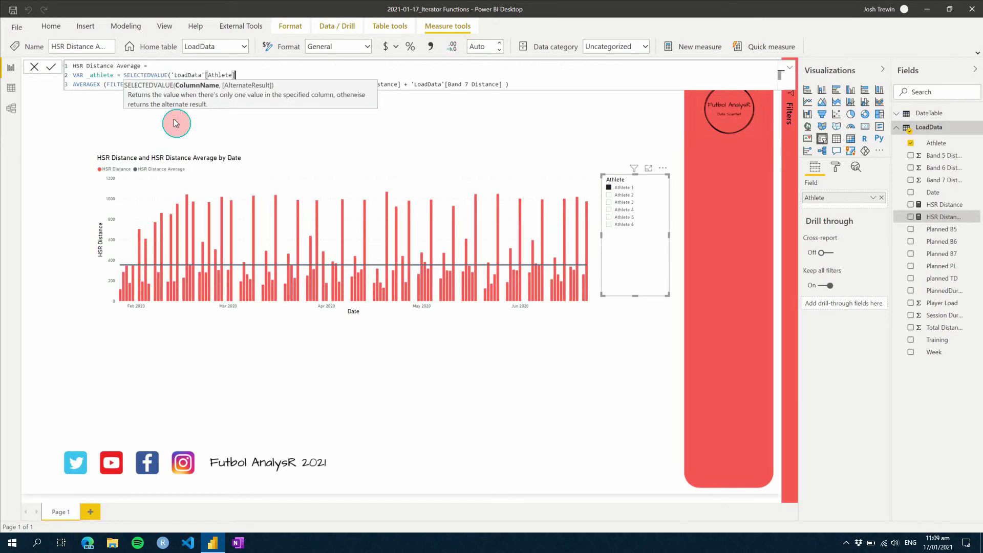
text())
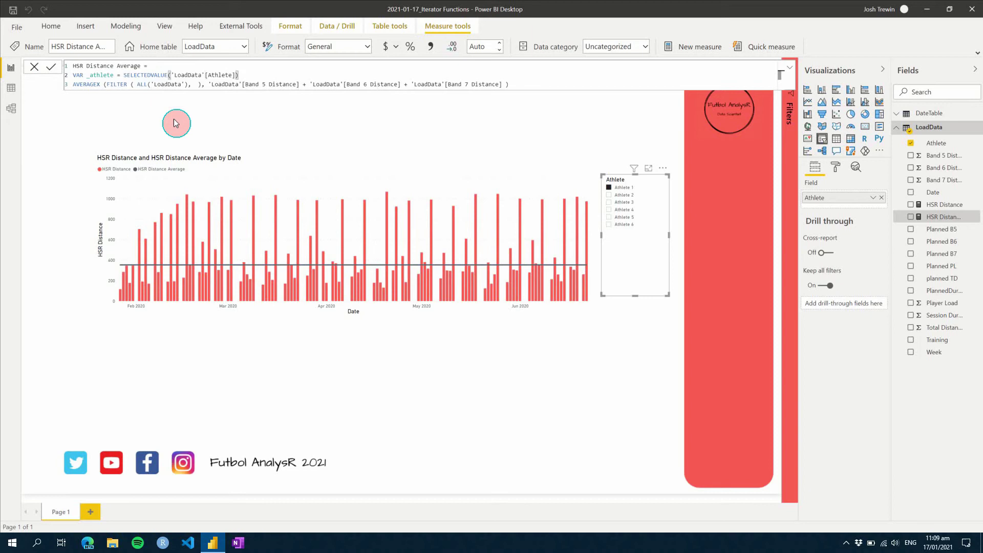
Assign the AVERAGEX line to VAR _value with FILTER condition 'LoadData'[Athlete] = _athlete.
click(72, 85)
text(VAR _val)
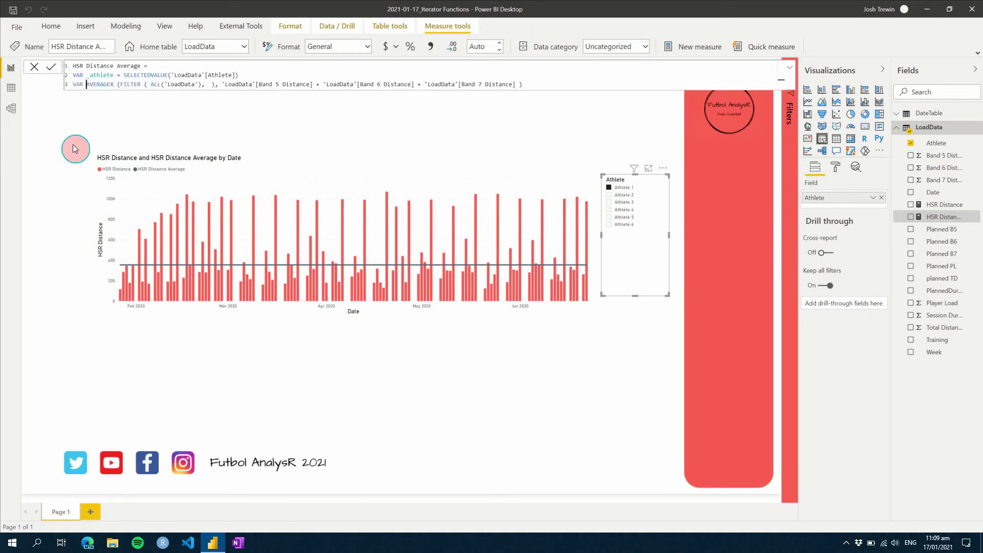
text(ue =)
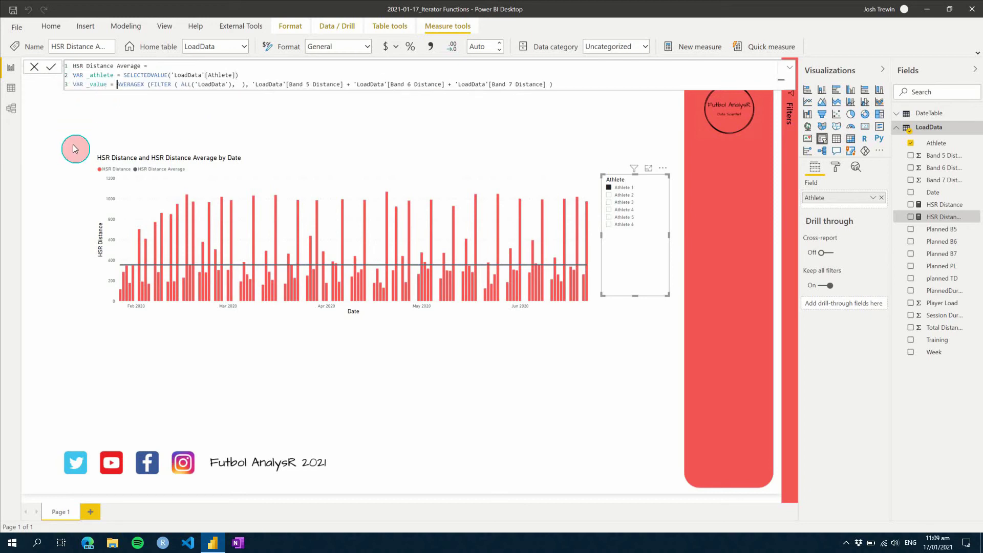
click(241, 84)
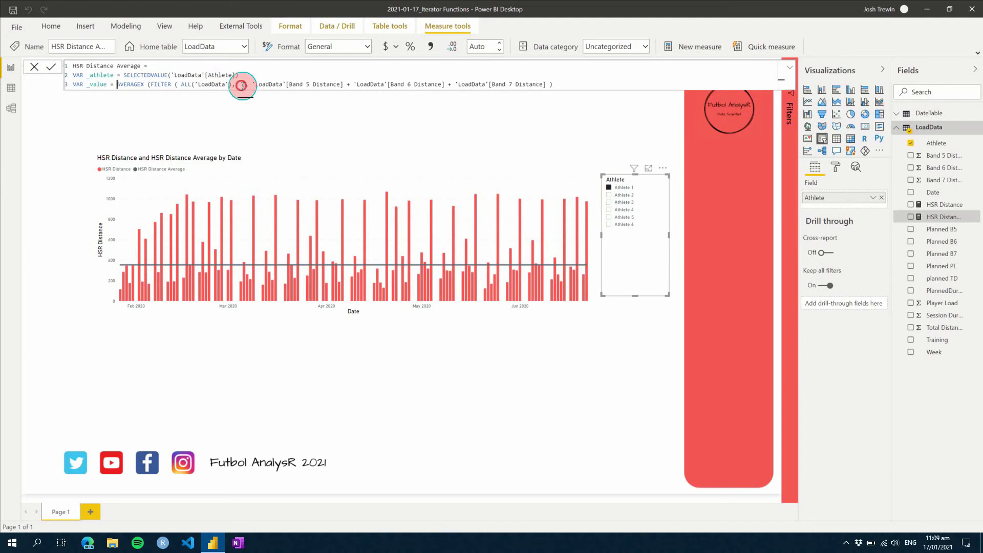
text('LoadData'[Athlete])
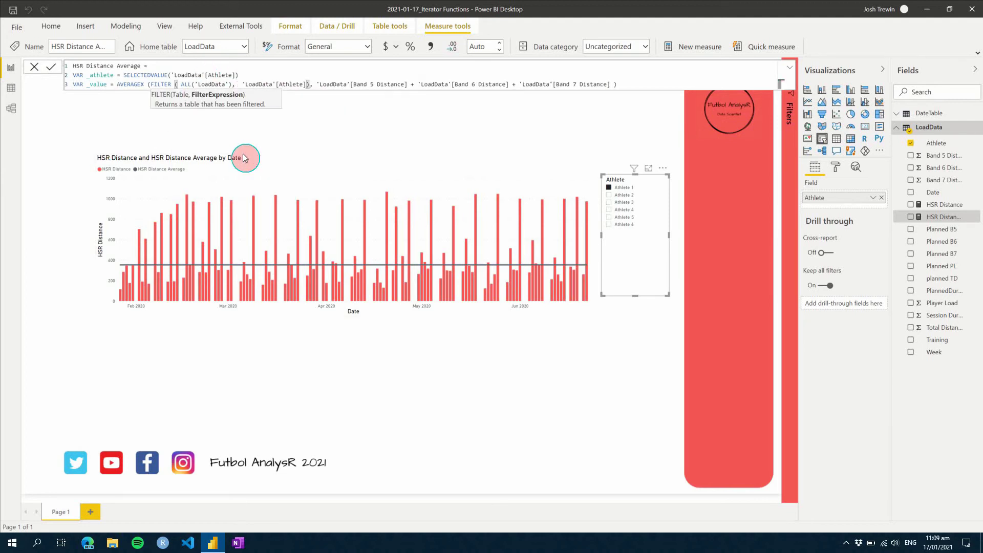
text( = _athlete)
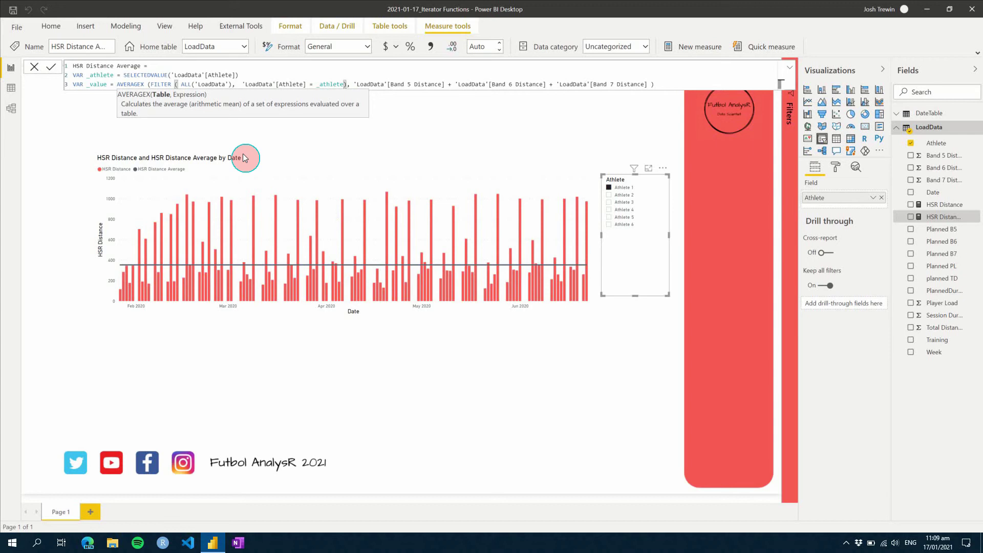
key(Return)
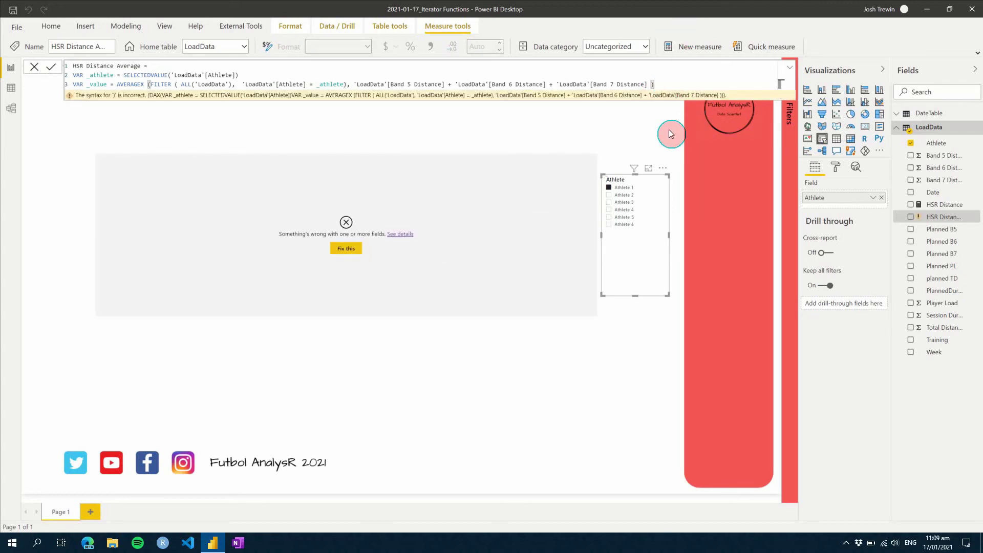
End the formula with RETURN _value on new lines and commit the measure.
key(BackSpace)
key(Return)
text(RETURN)
key(Return)
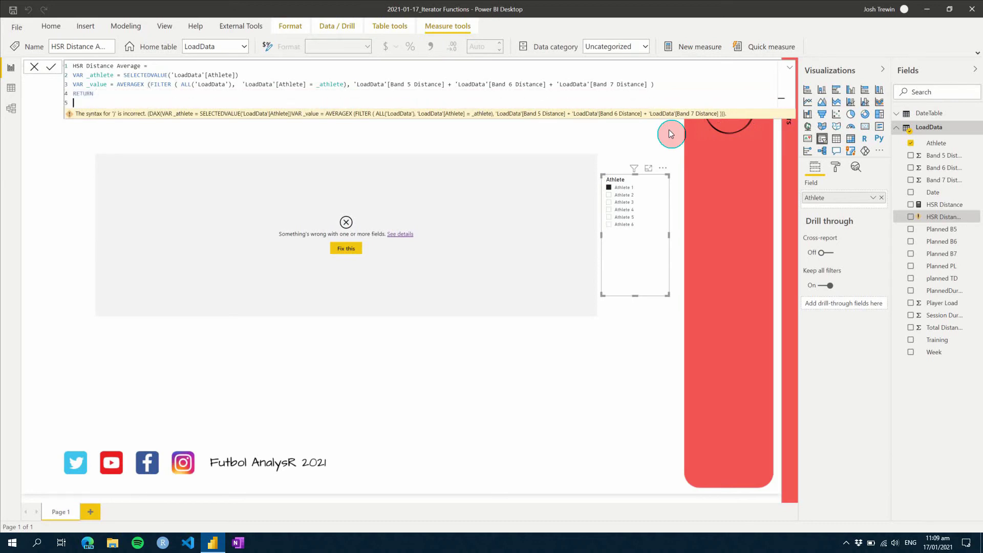
text(_value)
key(Return)
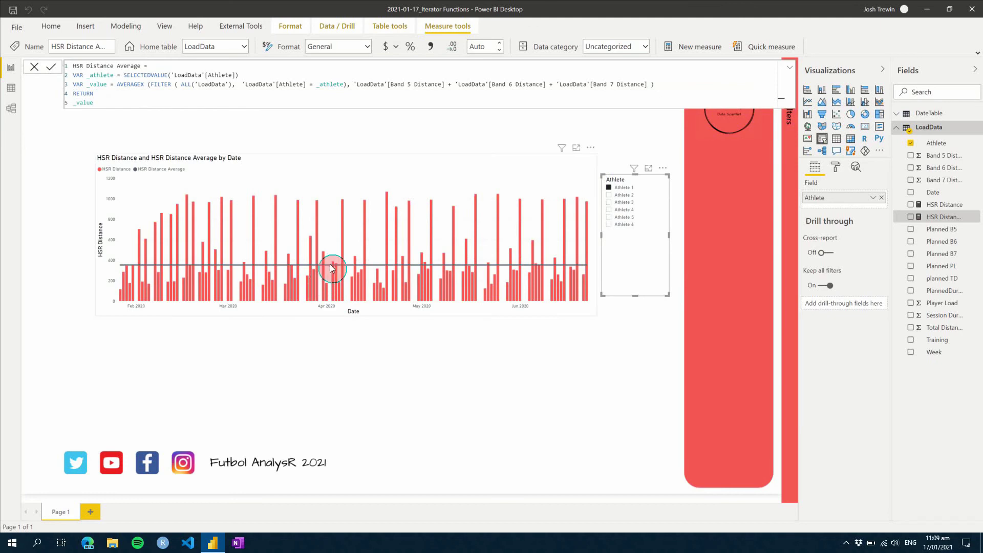
Switch the slicer to Athlete 2, then Athlete 3, checking the average line reads 356.76.
mouse_move(331, 268)
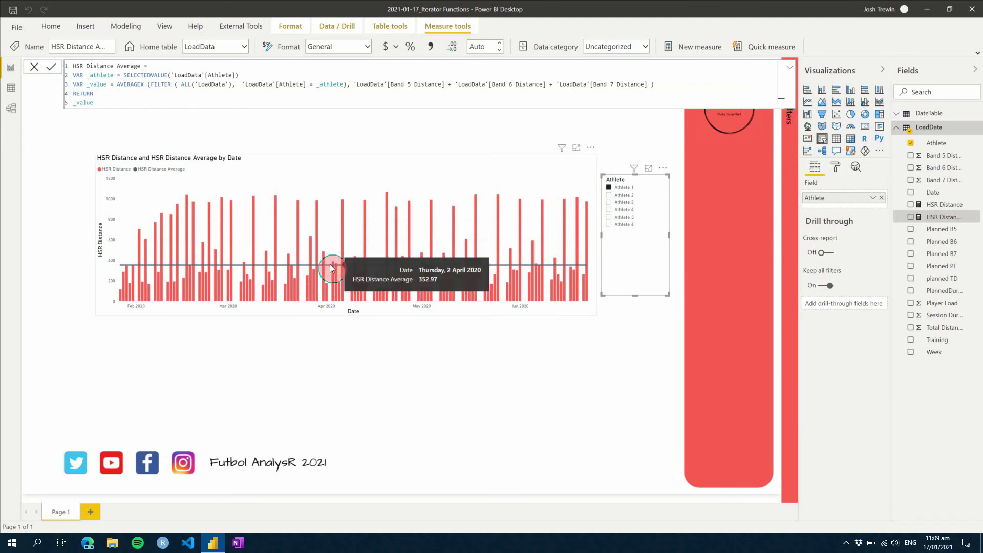
click(624, 195)
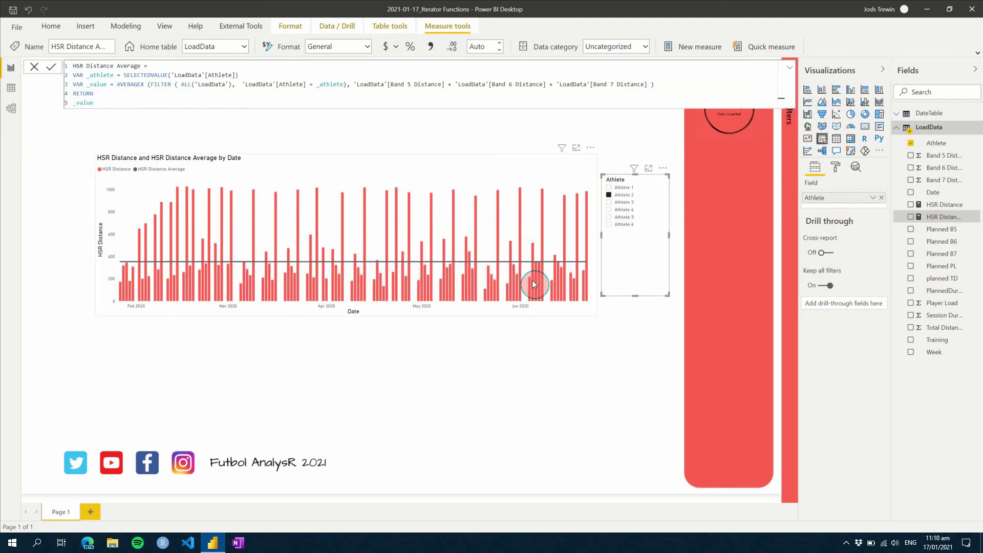
mouse_move(554, 264)
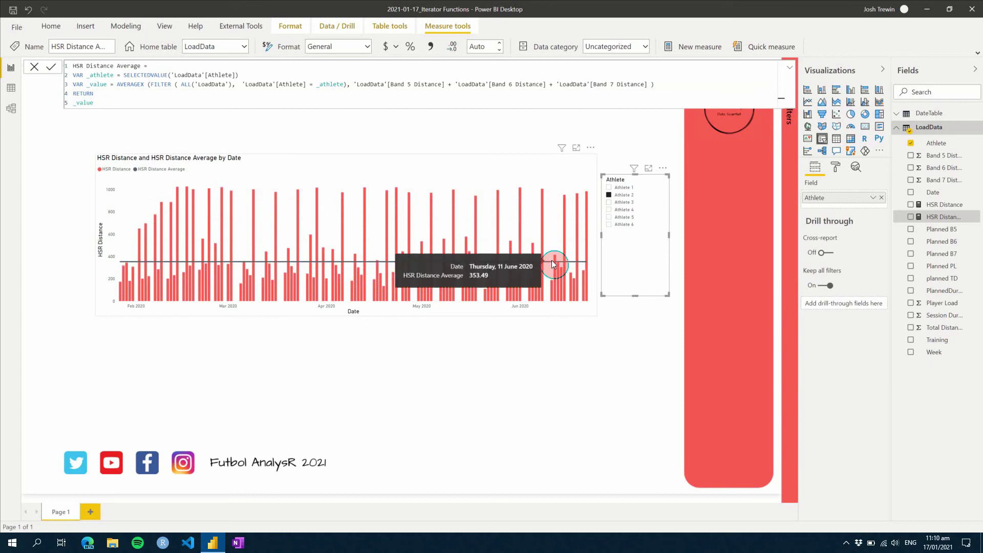
click(623, 203)
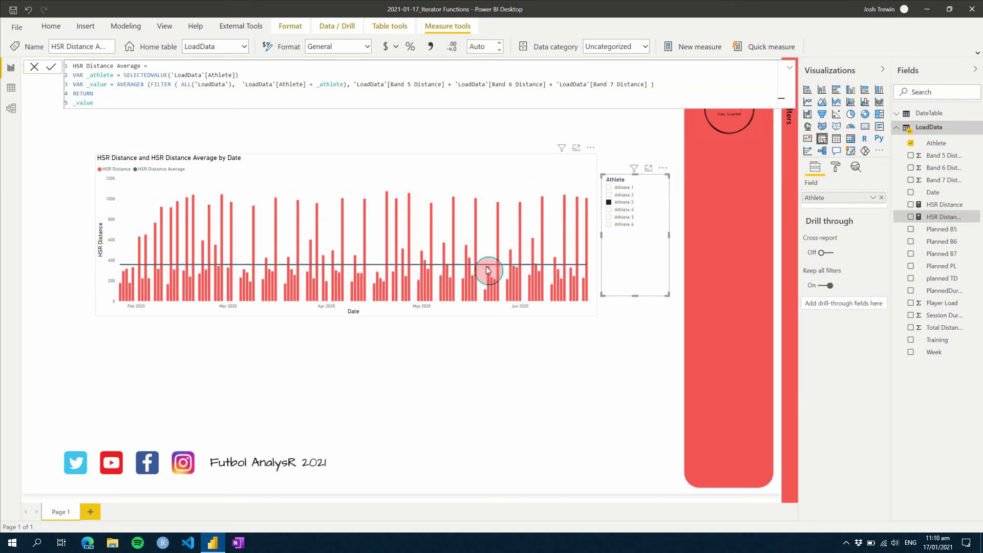
mouse_move(488, 270)
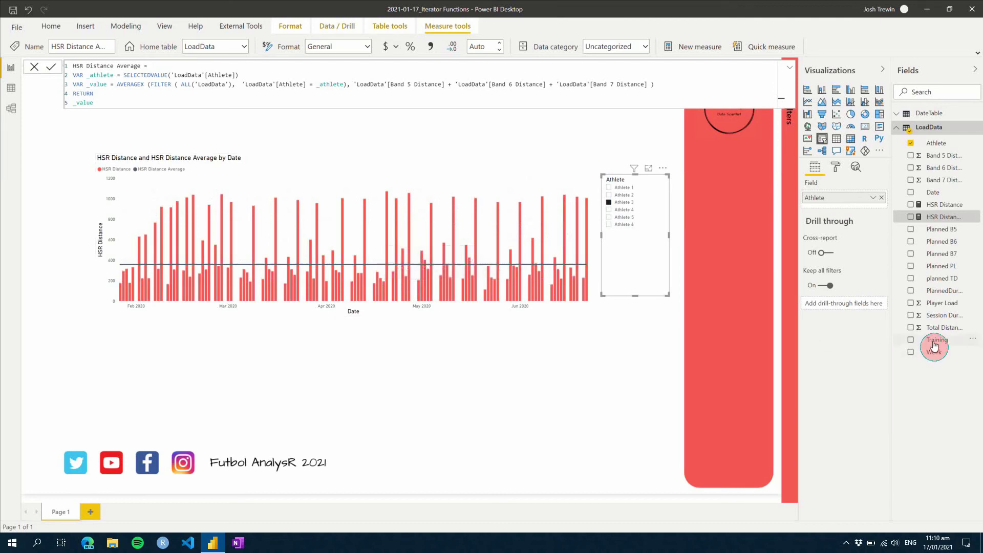
Add a Training list and extend the FILTER with && 'LoadData'[Training] = "Match".
drag(934, 346, 491, 405)
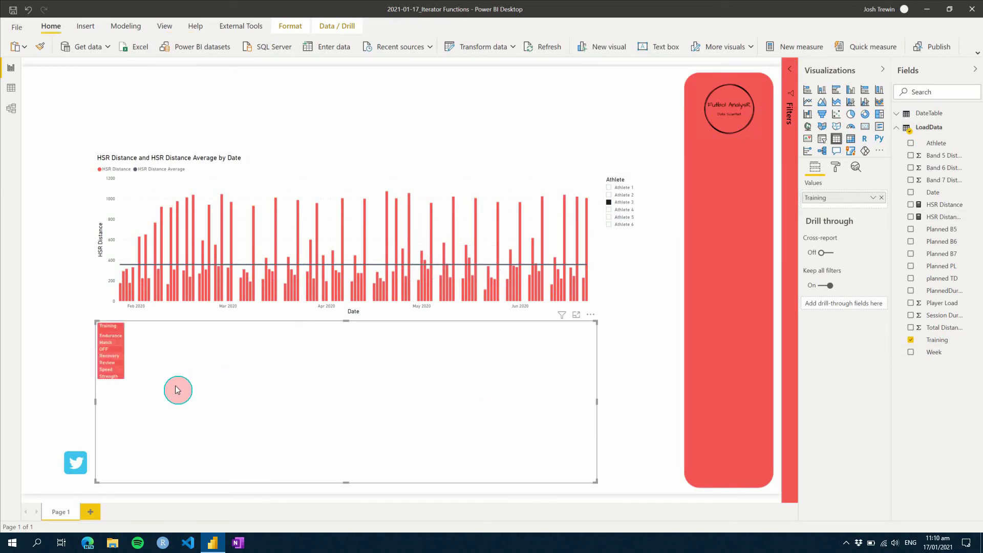
drag(94, 401, 478, 404)
click(941, 216)
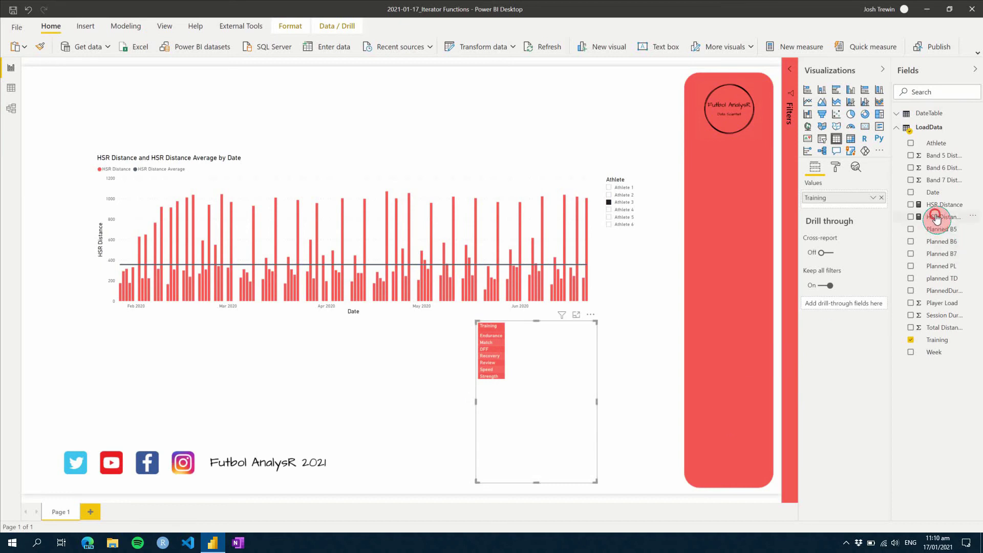
click(344, 84)
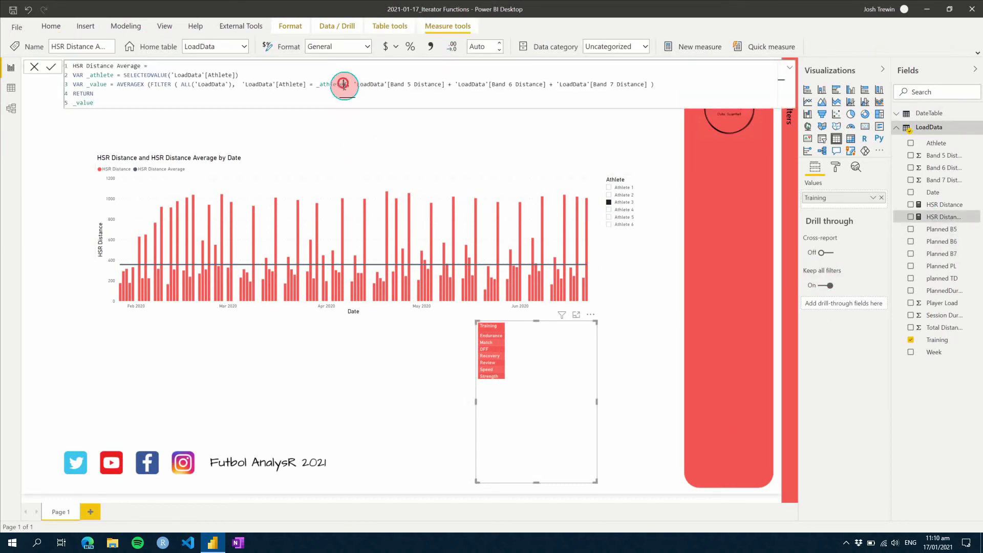
text(&& )
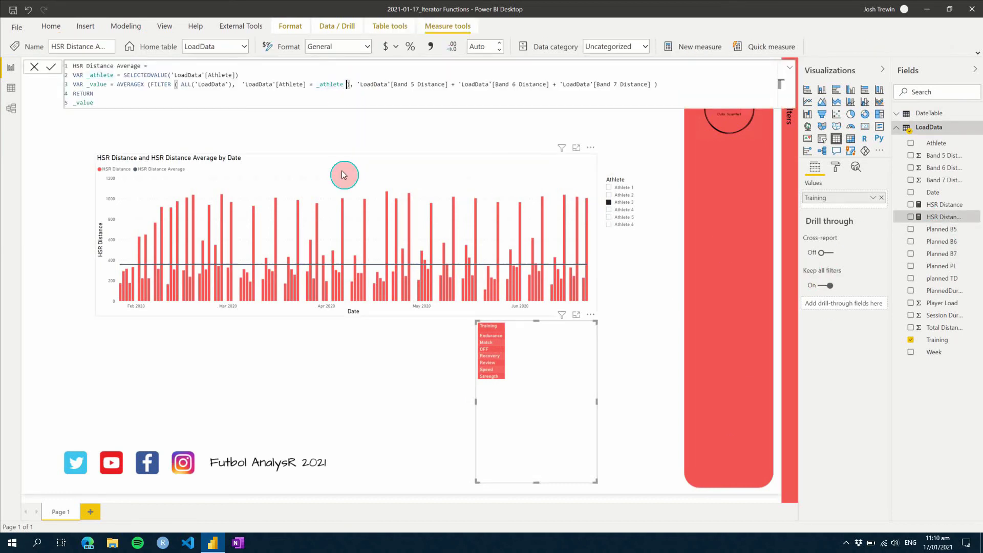
text('LoadData'[Training] = )
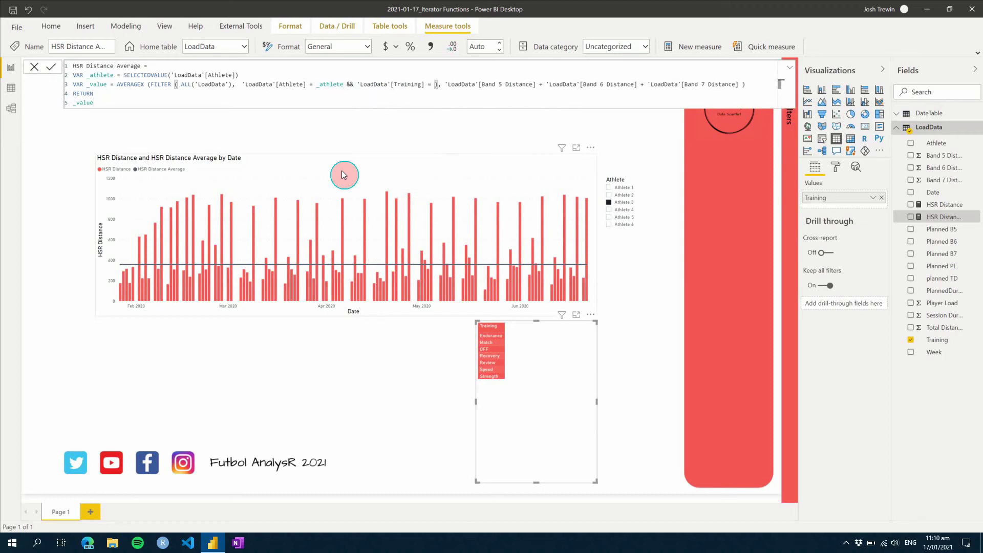
text("Match)
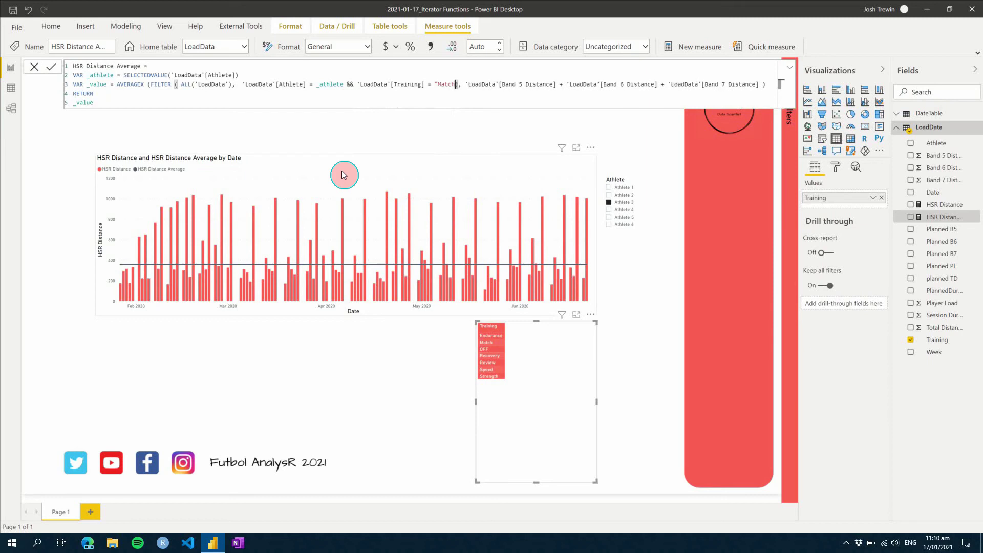
text(")
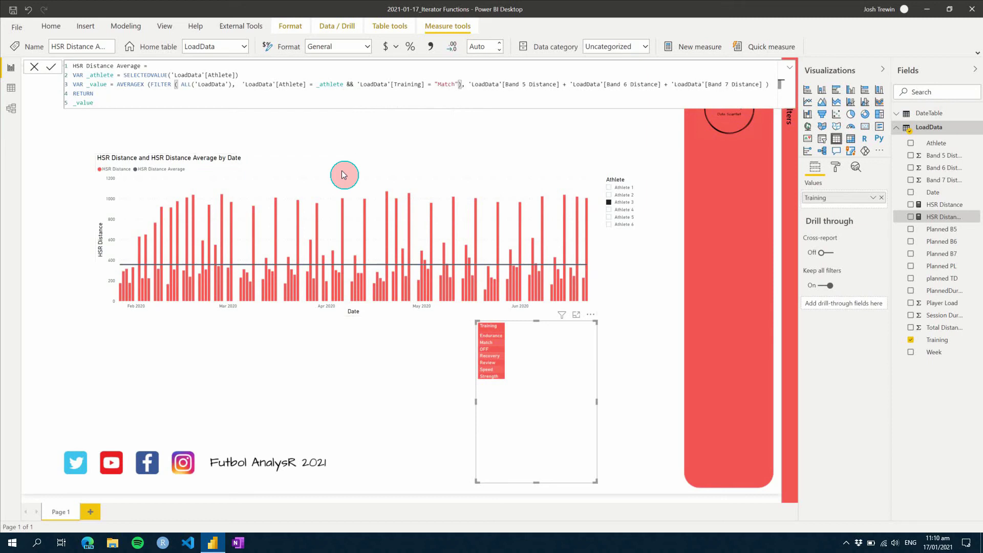
click(343, 174)
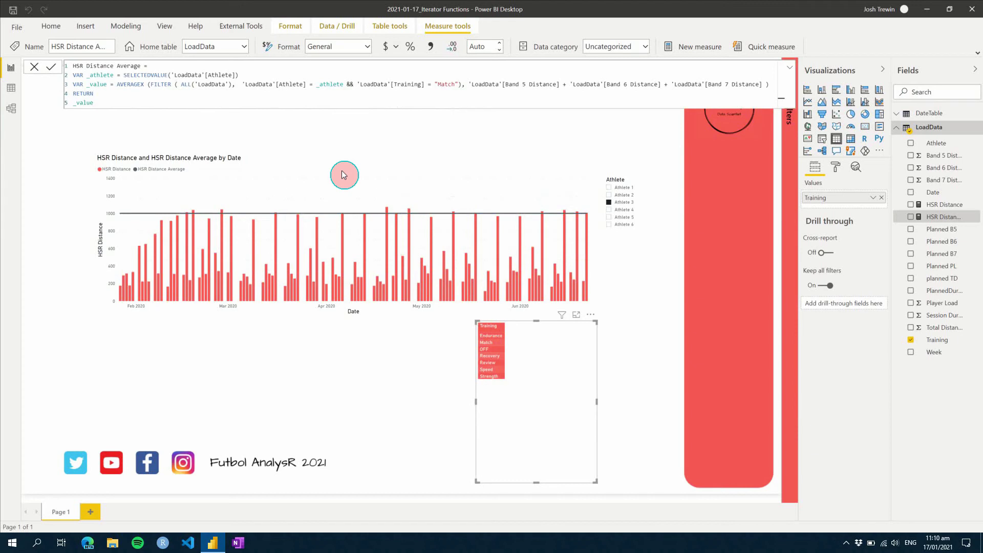
Delete the temporary Training visual, leaving the average at 1,001.48, and select the Athlete slicer.
mouse_move(483, 217)
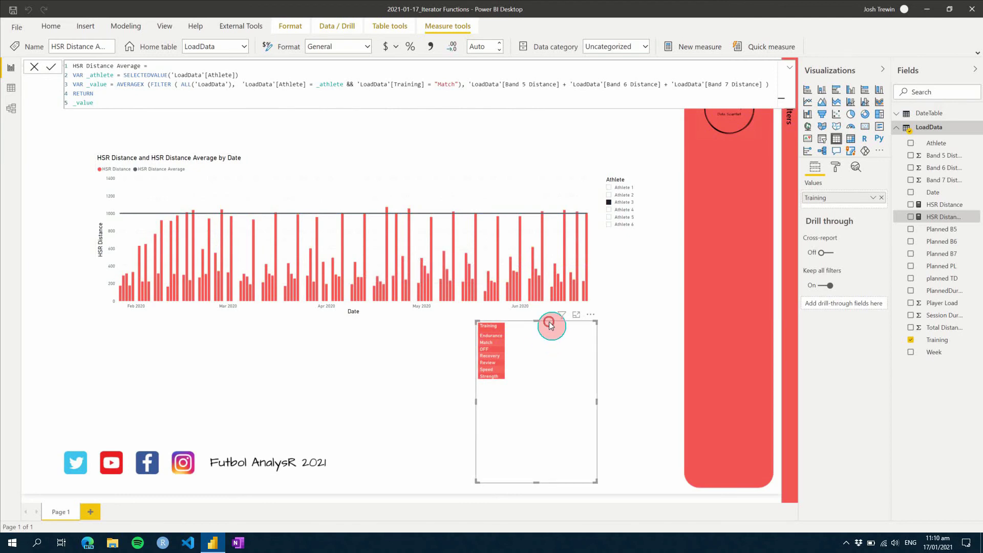
key(Delete)
click(626, 278)
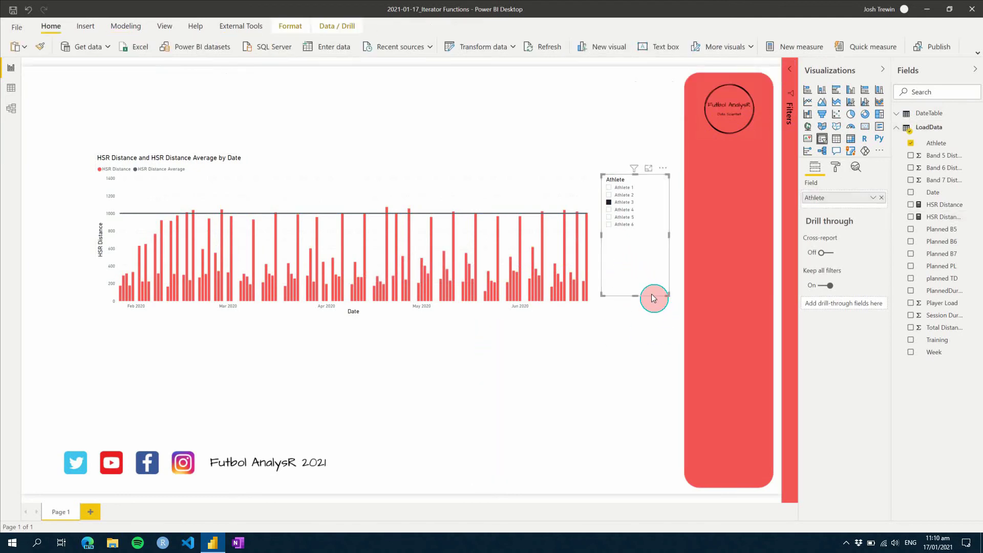
click(481, 180)
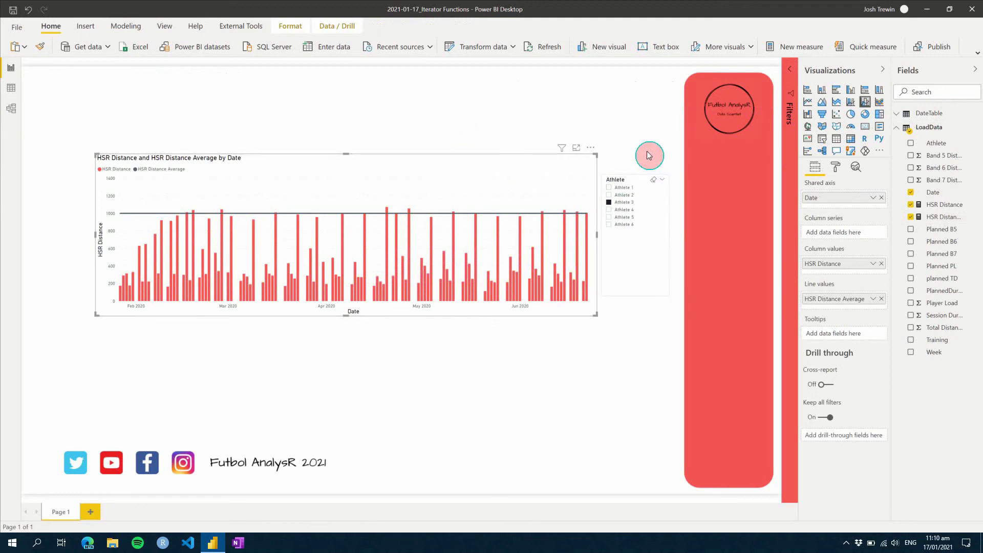
click(614, 174)
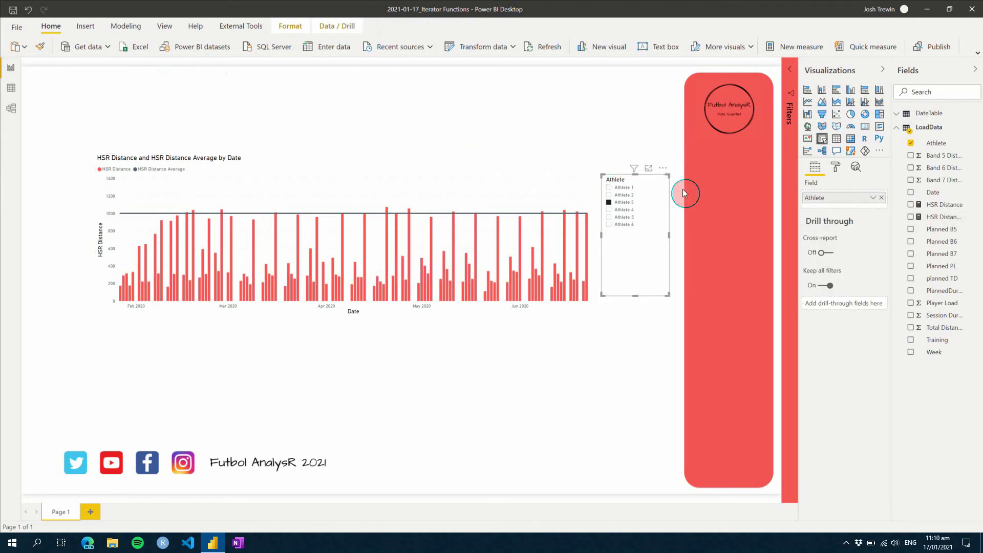
click(927, 216)
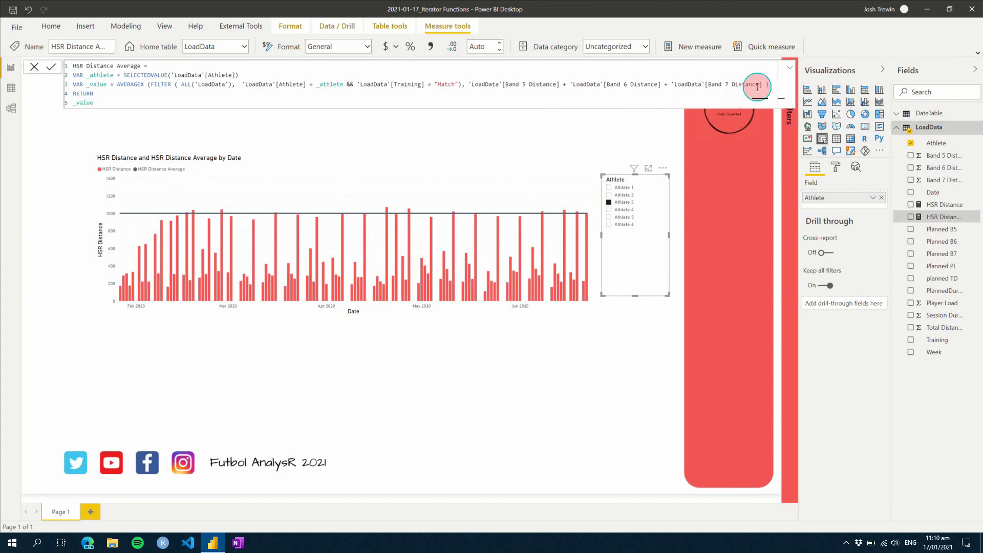
click(561, 123)
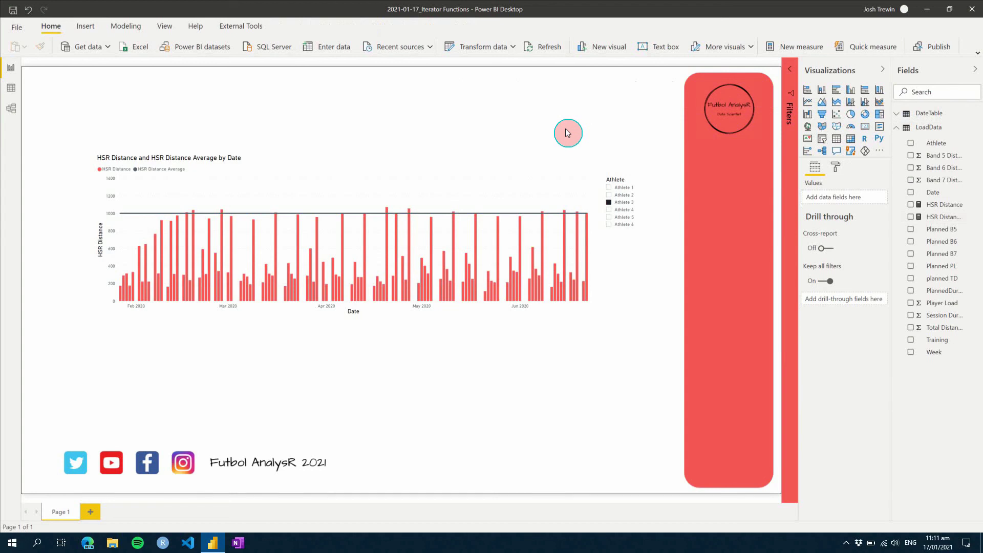